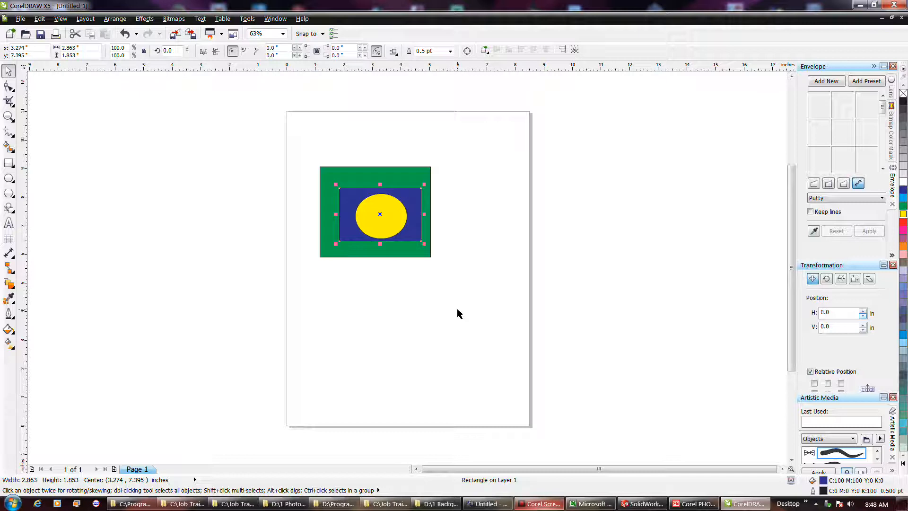
pyautogui.press('Tab')
pyautogui.press('Tab')
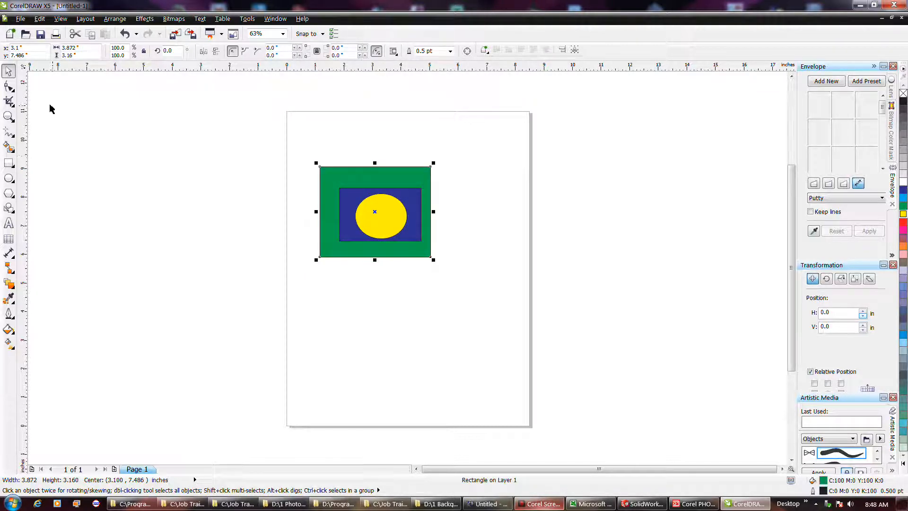
# Draw a rectangle about 2.6 by 1.4 inches in the lower part of the page and fill it light blue.
pyautogui.click(8, 162)
pyautogui.moveTo(372, 334); pyautogui.dragTo(447, 376)
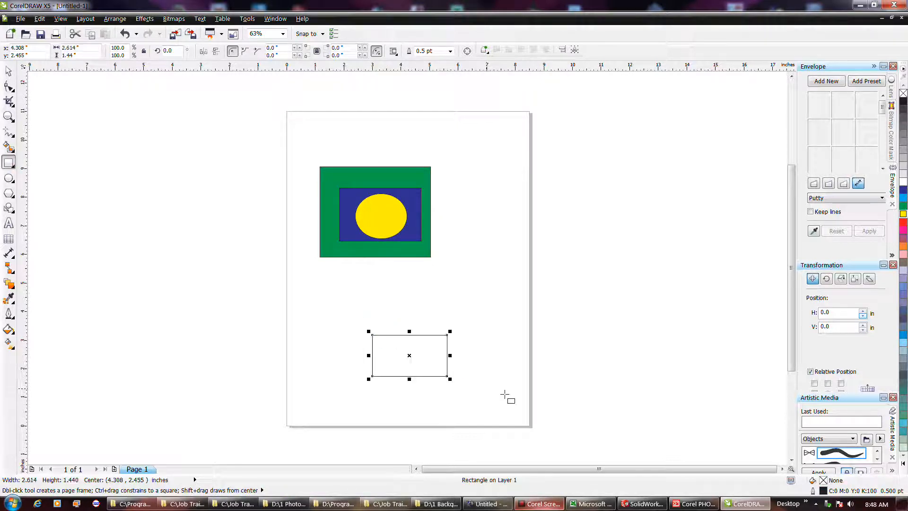
pyautogui.click(901, 287)
pyautogui.press('Escape')
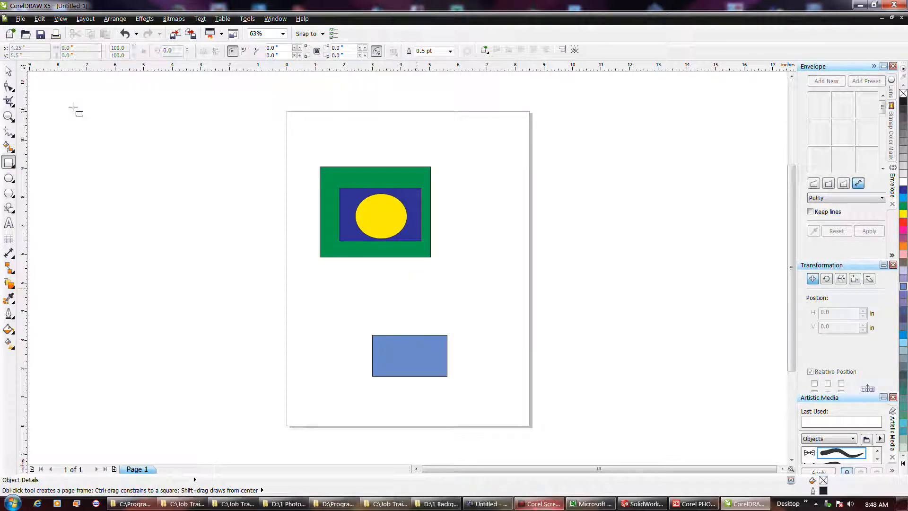
# Select the yellow ellipse, cycle the selection repeatedly through the page's objects, and clear the selection.
pyautogui.click(7, 73)
pyautogui.click(387, 226)
pyautogui.press('Tab')
pyautogui.press('Tab')
pyautogui.press('Tab')
pyautogui.press('Tab')
pyautogui.press('Tab')
pyautogui.press('Tab')
pyautogui.press('Tab')
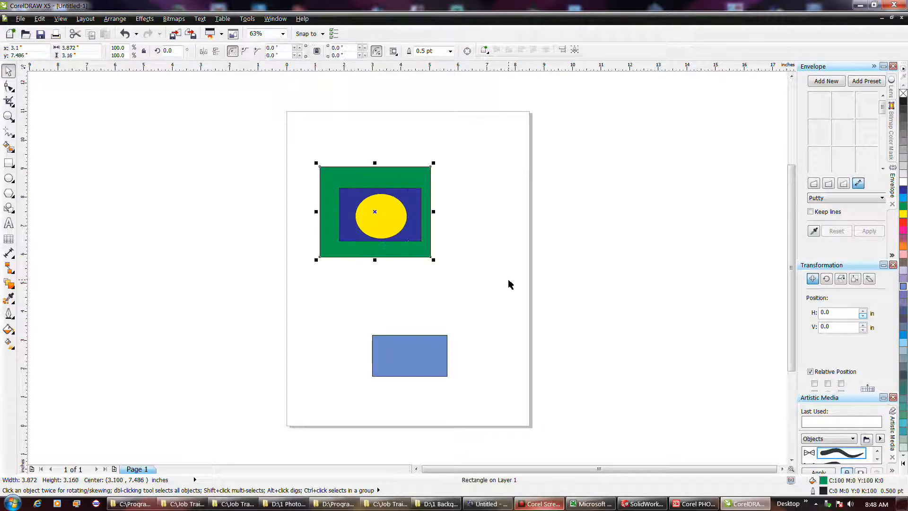
pyautogui.press('Tab')
pyautogui.press('Tab')
pyautogui.press('Tab')
pyautogui.press('Tab')
pyautogui.press('Tab')
pyautogui.press('Tab')
pyautogui.press('Tab')
pyautogui.press('Tab')
pyautogui.press('Tab')
pyautogui.press('Tab')
pyautogui.click(482, 277)
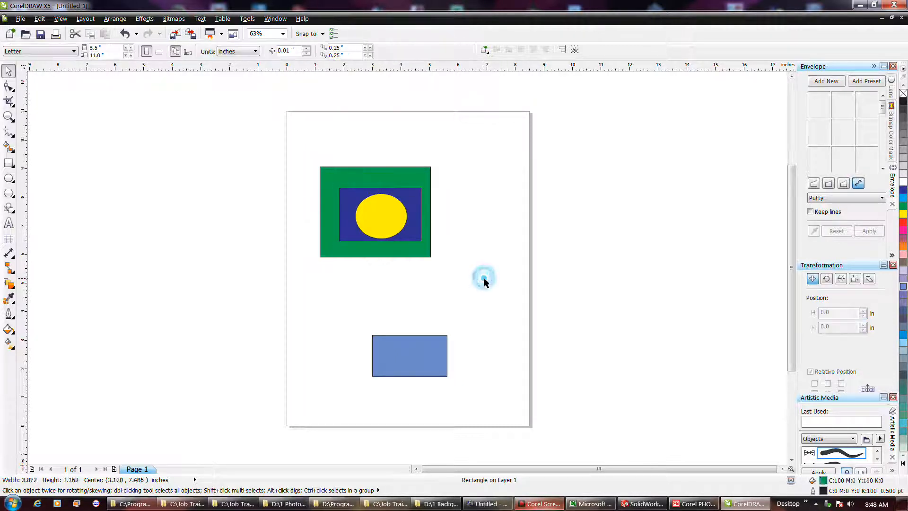
# Select the yellow ellipse together with the dark blue rectangle, and clear the selection.
pyautogui.click(383, 225)
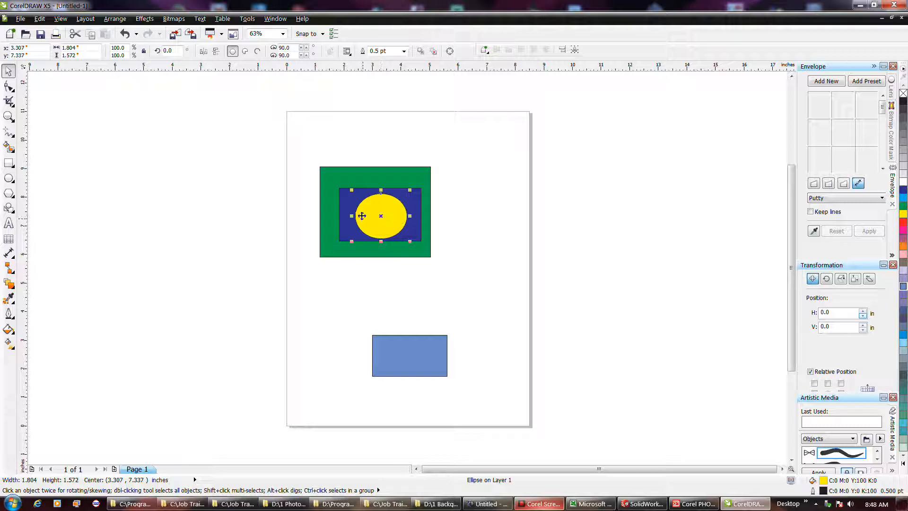
pyautogui.keyDown('shift'); pyautogui.click(346, 199); pyautogui.keyUp('shift')
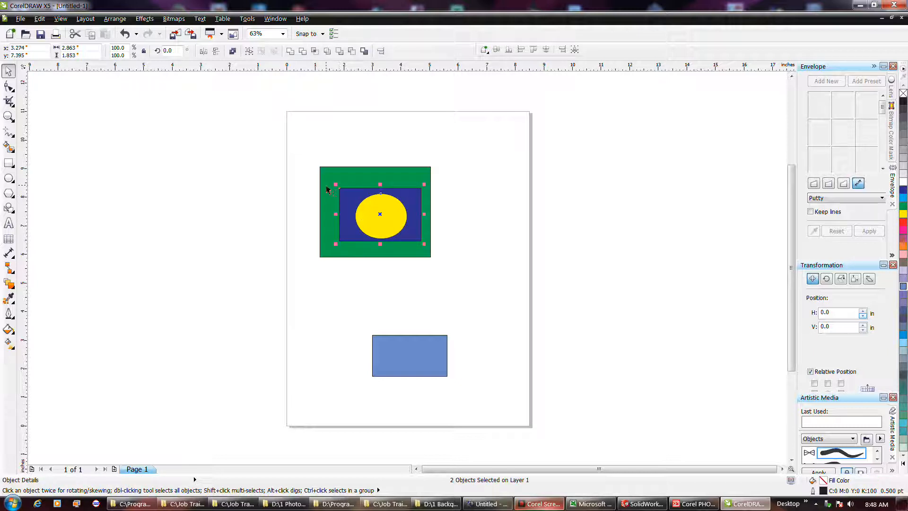
pyautogui.click(456, 235)
# Select the light blue rectangle together with the yellow ellipse, and clear the selection.
pyautogui.click(378, 216)
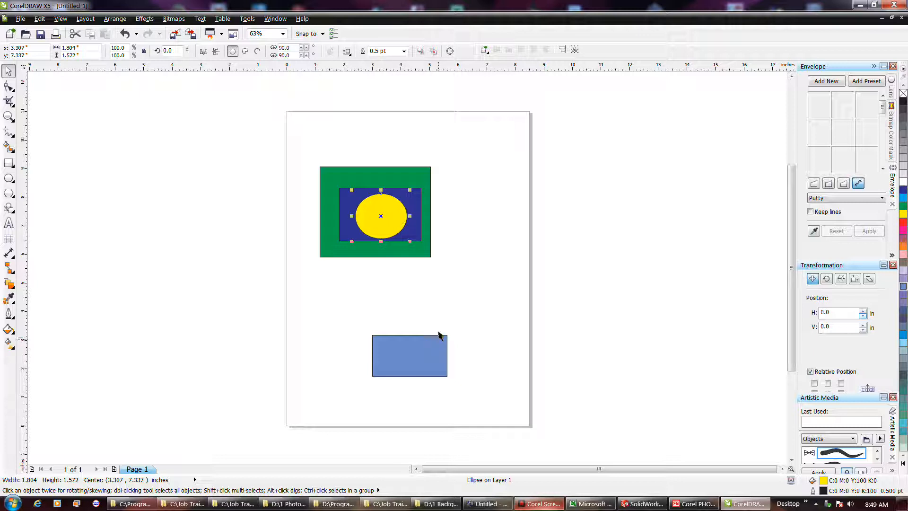
pyautogui.click(448, 314)
pyautogui.click(435, 348)
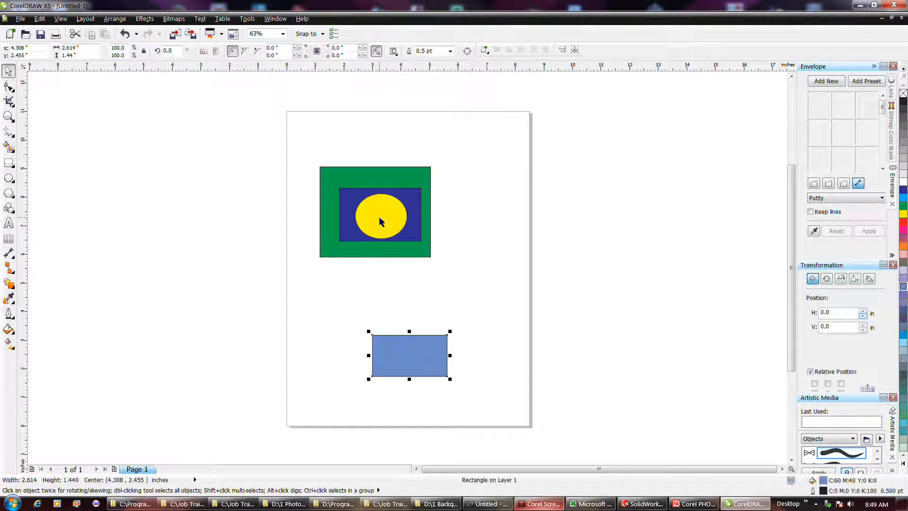
pyautogui.keyDown('shift'); pyautogui.click(381, 217); pyautogui.keyUp('shift')
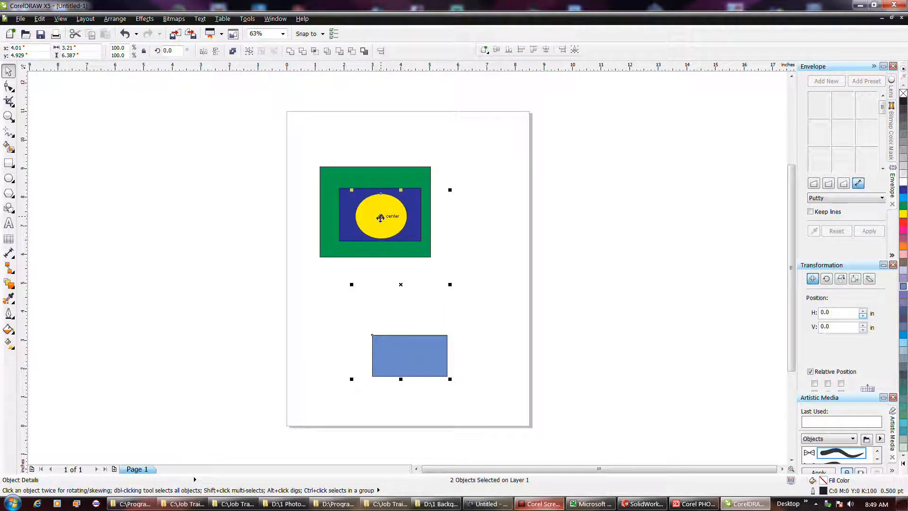
pyautogui.keyDown('alt'); pyautogui.keyDown('shift'); pyautogui.click(381, 218); pyautogui.keyUp('shift'); pyautogui.keyUp('alt')
pyautogui.keyDown('alt'); pyautogui.keyDown('shift'); pyautogui.click(380, 218); pyautogui.keyUp('shift'); pyautogui.keyUp('alt')
pyautogui.click(483, 190)
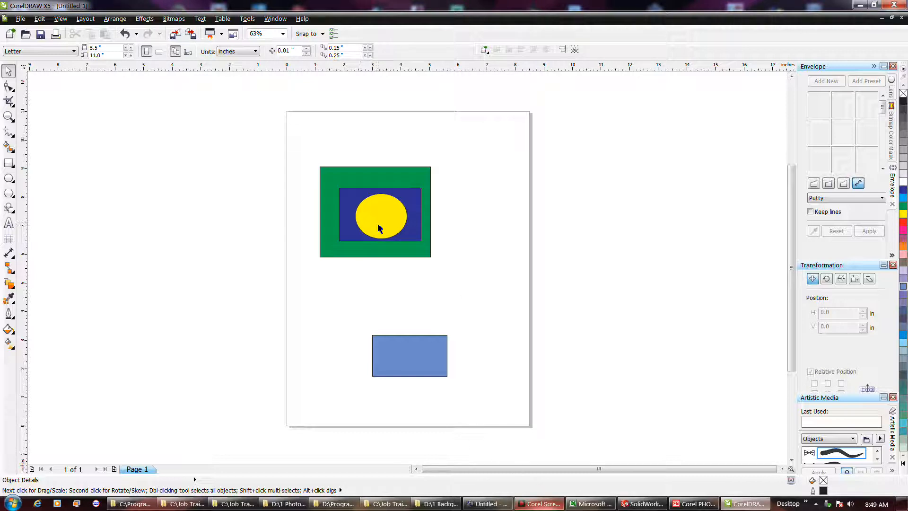
# Select all objects on the page and clear the selection.
pyautogui.hotkey('ctrl', 'a')
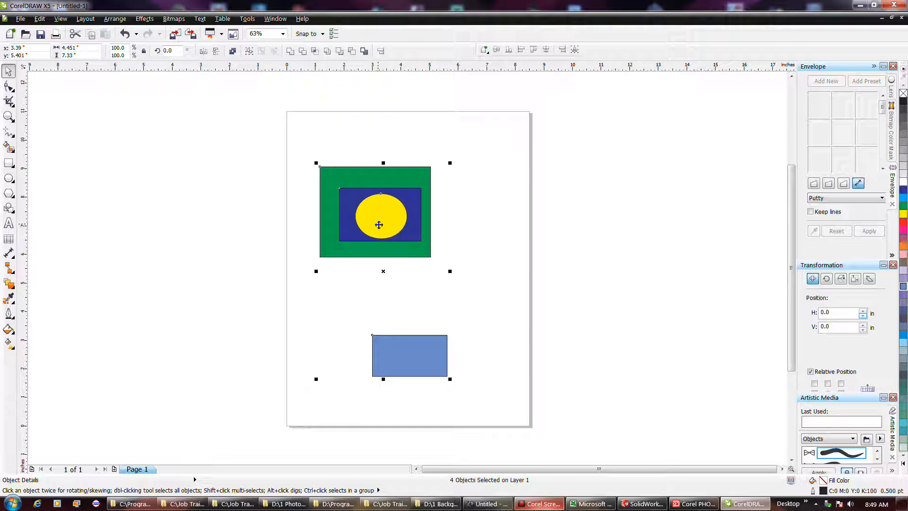
pyautogui.click(507, 198)
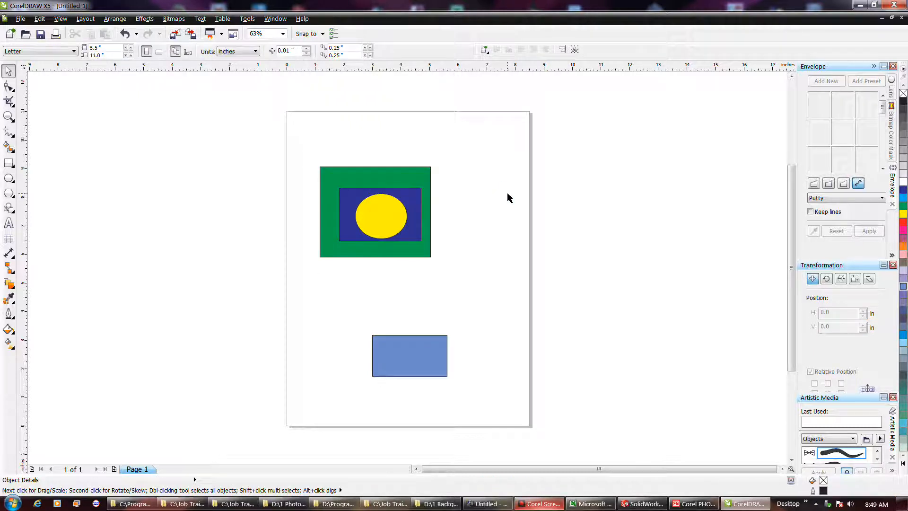
# Cycle the selection one object at a time from the green rectangle through the ellipse and both blue rectangles, and clear it.
pyautogui.press('Tab')
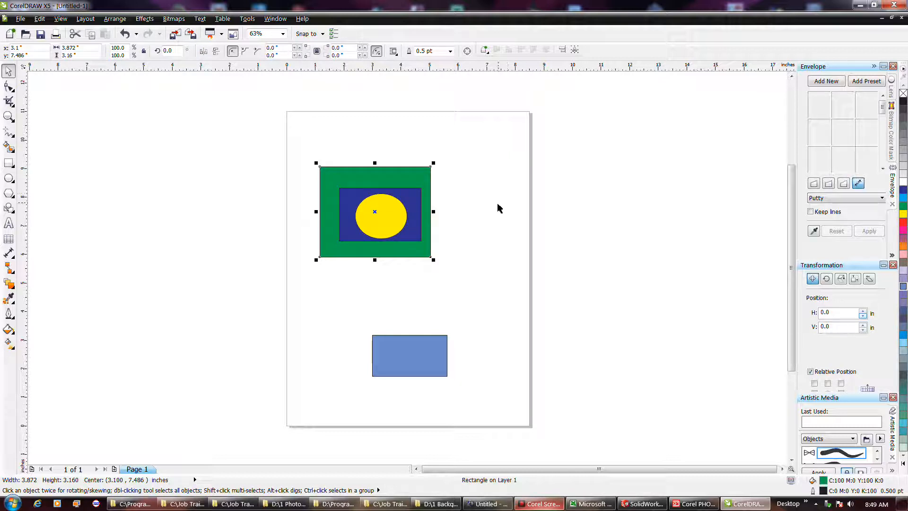
pyautogui.press('Tab')
pyautogui.press('Tab')
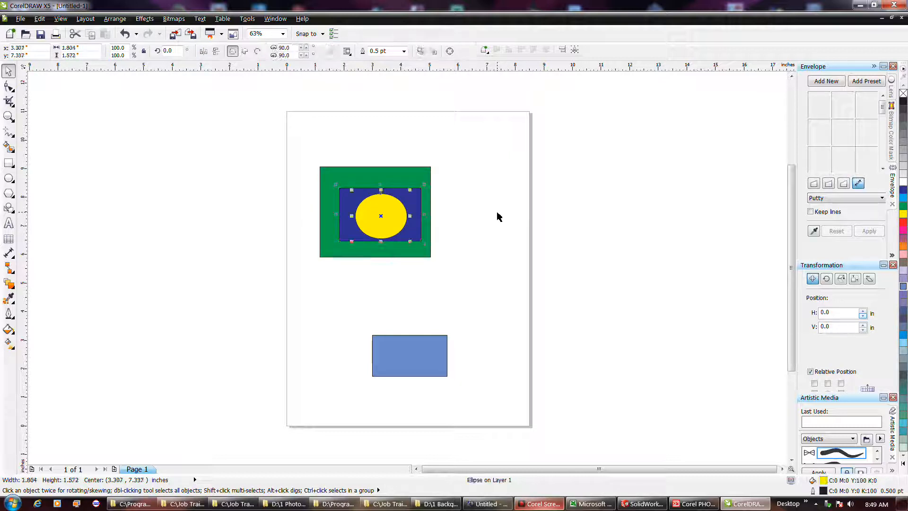
pyautogui.press('Tab')
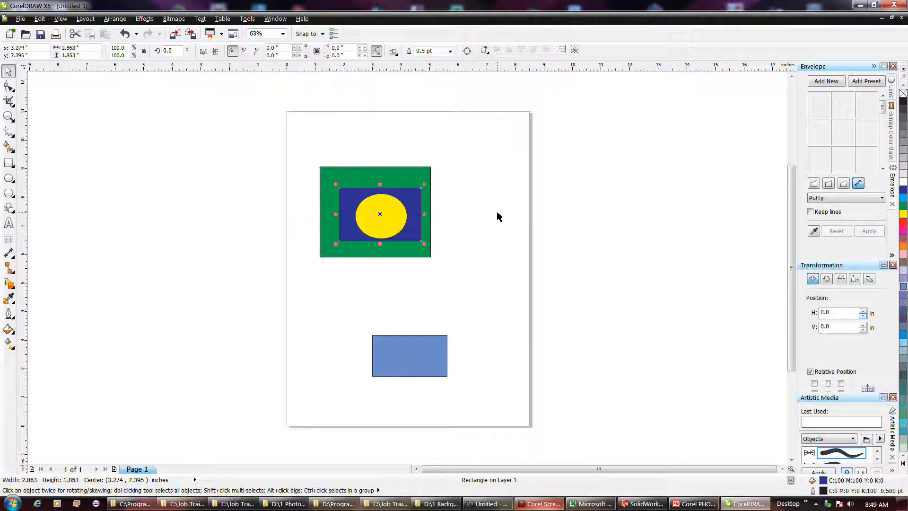
pyautogui.press('Tab')
pyautogui.press('Tab')
pyautogui.press('Tab')
pyautogui.press('Tab')
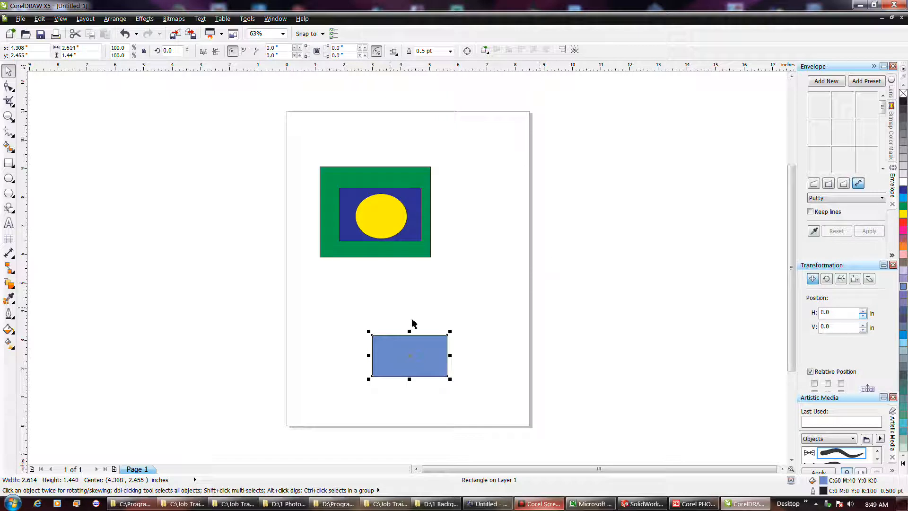
pyautogui.press('Tab')
pyautogui.press('Tab')
pyautogui.press('Tab')
pyautogui.press('Tab')
pyautogui.click(497, 289)
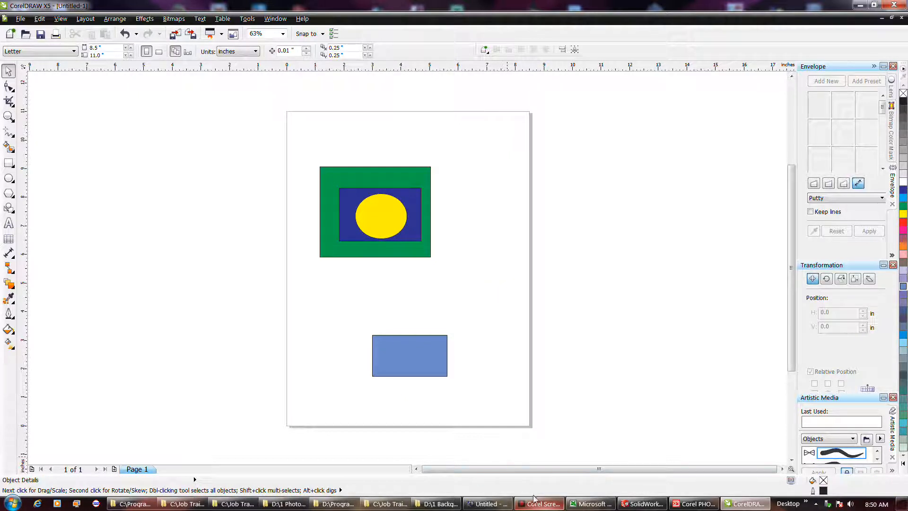
# Select the green rectangle, dark blue rectangle and ellipse together using both enclosing and merely crossing marquees.
pyautogui.moveTo(450, 201); pyautogui.dragTo(294, 224)
pyautogui.moveTo(459, 204); pyautogui.dragTo(294, 225)
pyautogui.moveTo(465, 160); pyautogui.dragTo(314, 263)
pyautogui.click(486, 248)
pyautogui.moveTo(450, 205); pyautogui.dragTo(294, 225)
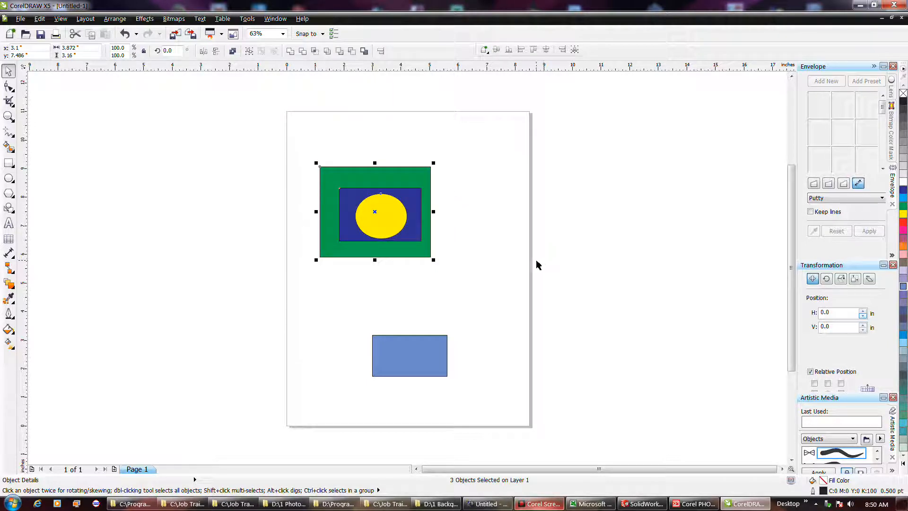
pyautogui.click(466, 249)
pyautogui.moveTo(457, 213); pyautogui.dragTo(312, 228)
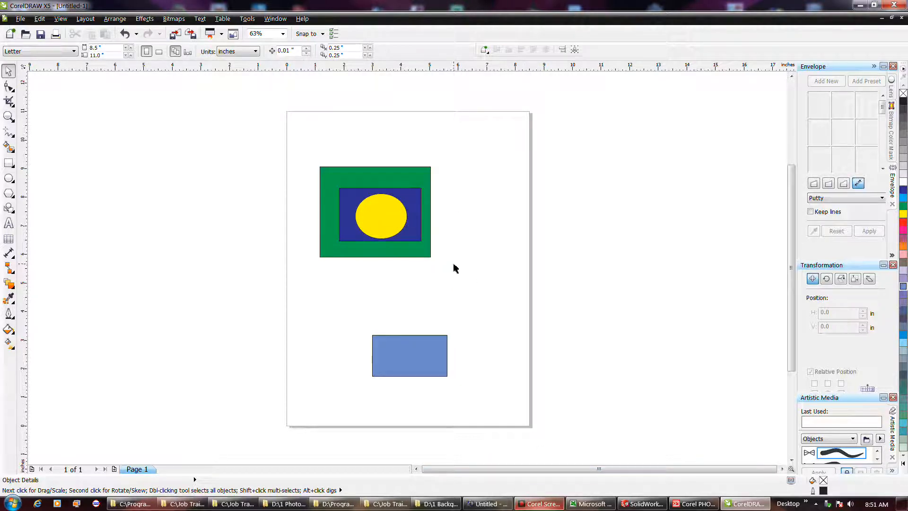
# Undo the stray move and select the three overlapping shapes with a touching marquee begun inside the green rectangle.
pyautogui.moveTo(421, 179); pyautogui.dragTo(341, 250)
pyautogui.hotkey('ctrl', 'z')
pyautogui.moveTo(423, 180); pyautogui.dragTo(351, 244)
pyautogui.click(471, 200)
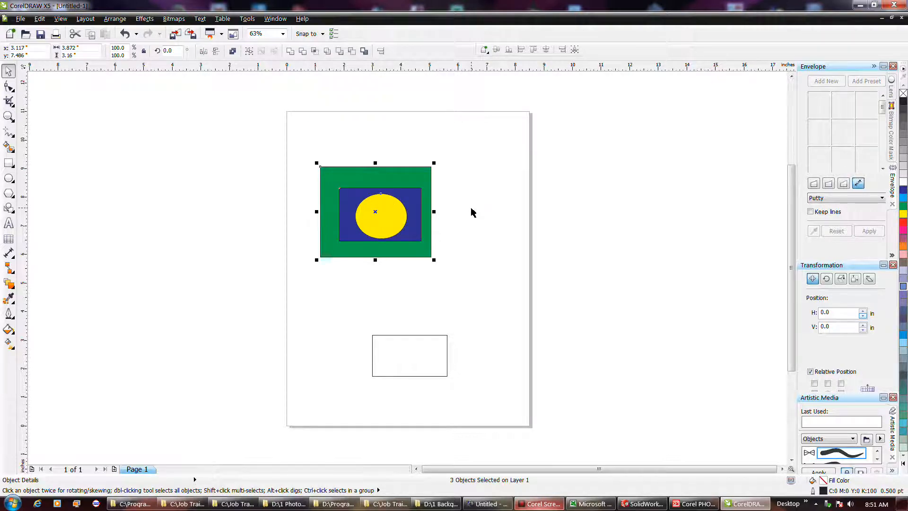
# Place a text insertion point beside the unfilled rectangle and examine the full font list.
pyautogui.press('F8')
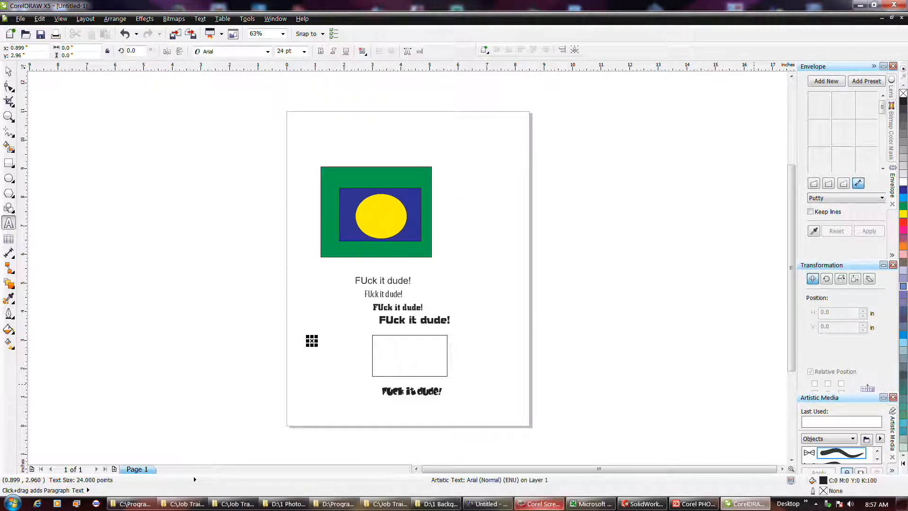
pyautogui.click(312, 339)
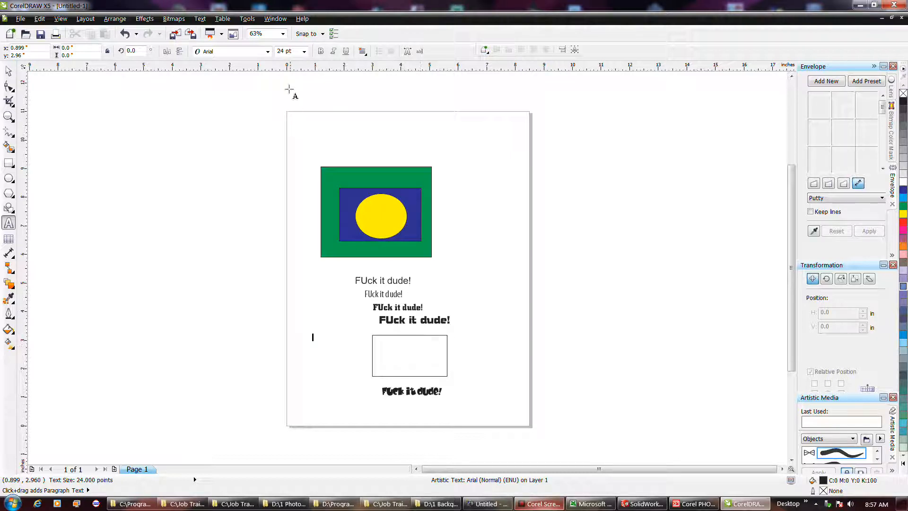
pyautogui.click(268, 51)
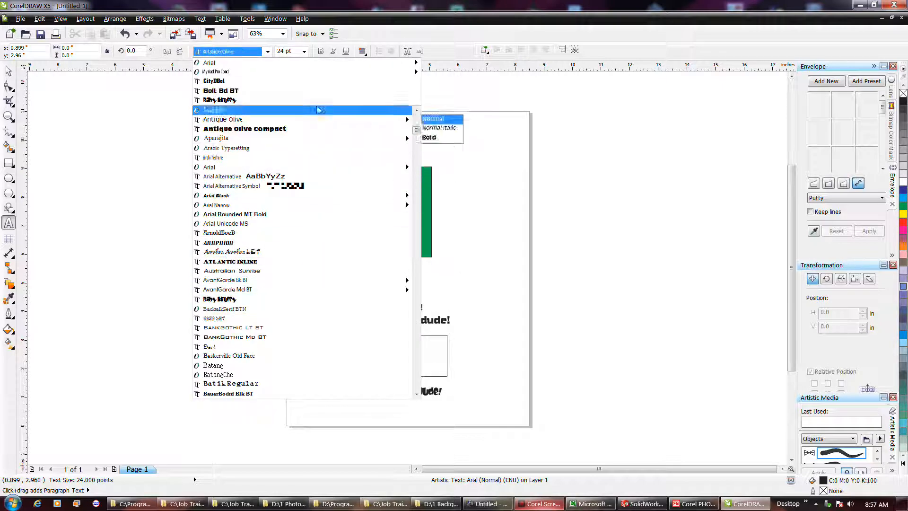
pyautogui.click(446, 56)
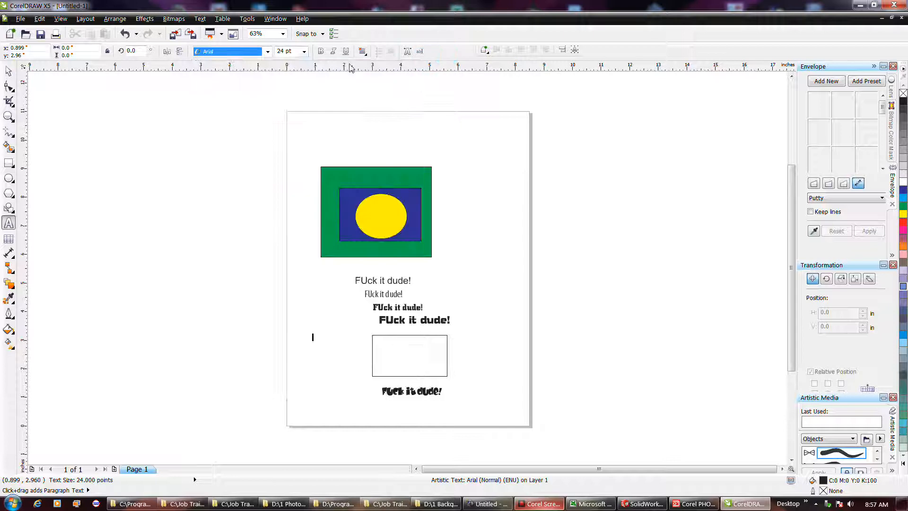
# Switch the font list to Show Document Fonts.
pyautogui.rightClick(268, 56)
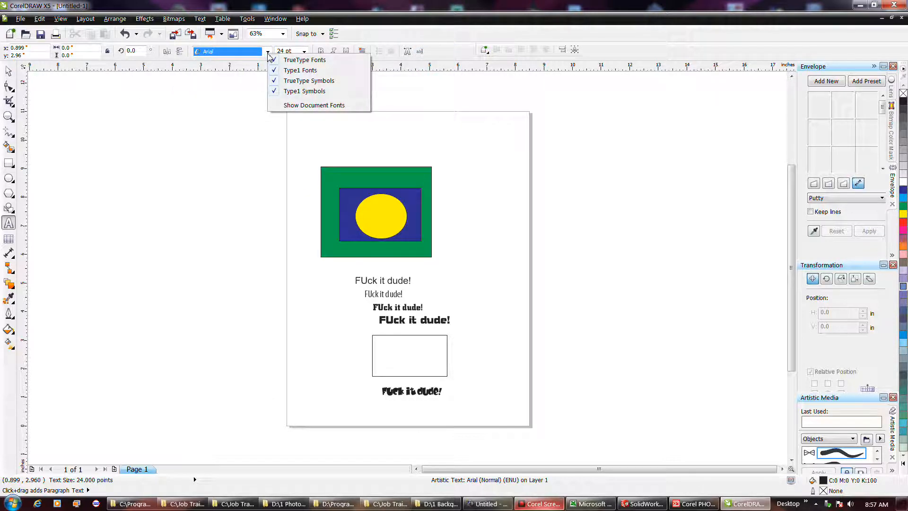
pyautogui.click(277, 106)
pyautogui.click(249, 150)
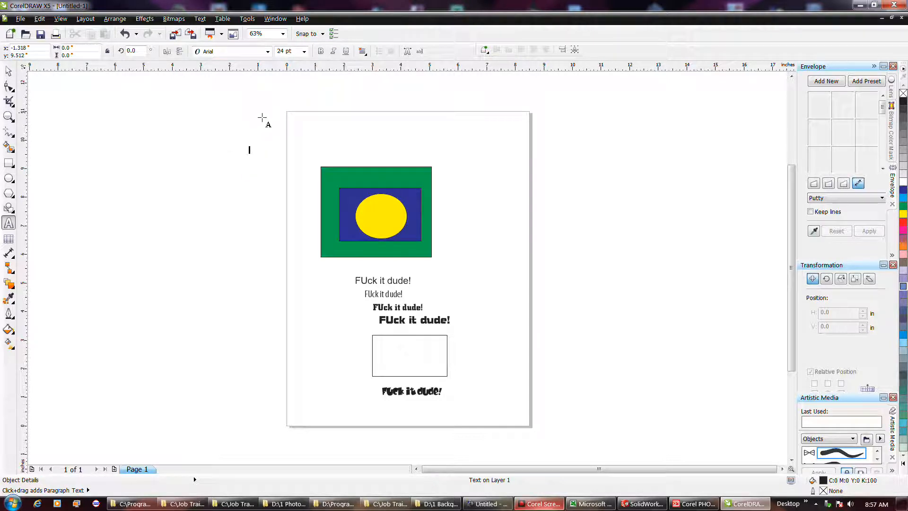
# Examine the font list limited to document fonts, including the styles of Myriad Pro Cond.
pyautogui.click(322, 305)
pyautogui.click(268, 51)
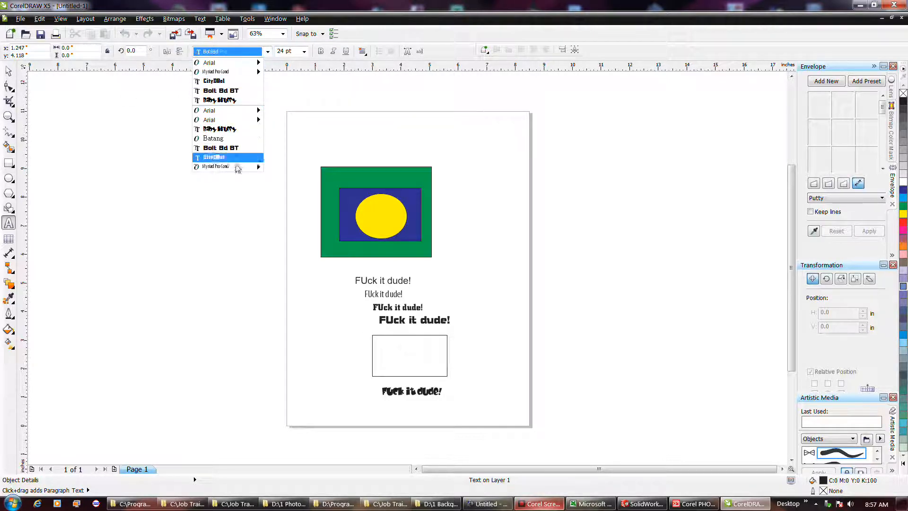
pyautogui.moveTo(220, 169)
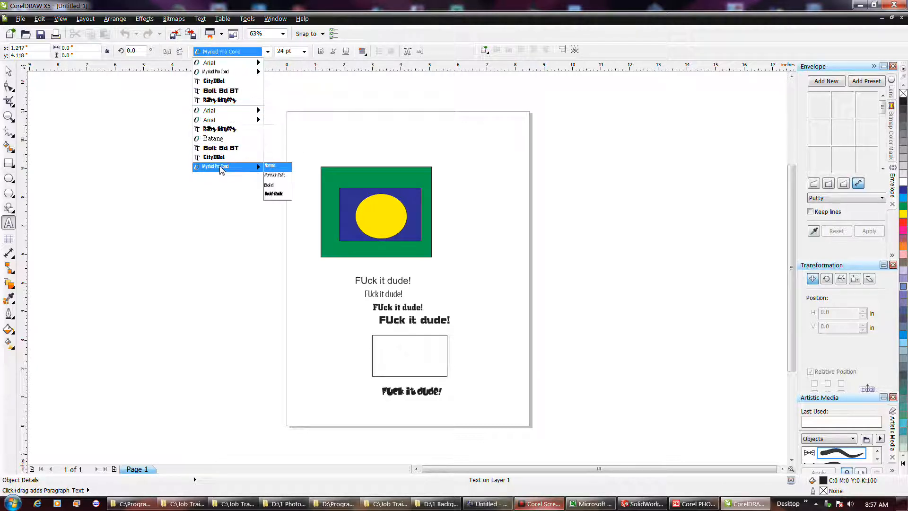
pyautogui.moveTo(261, 71)
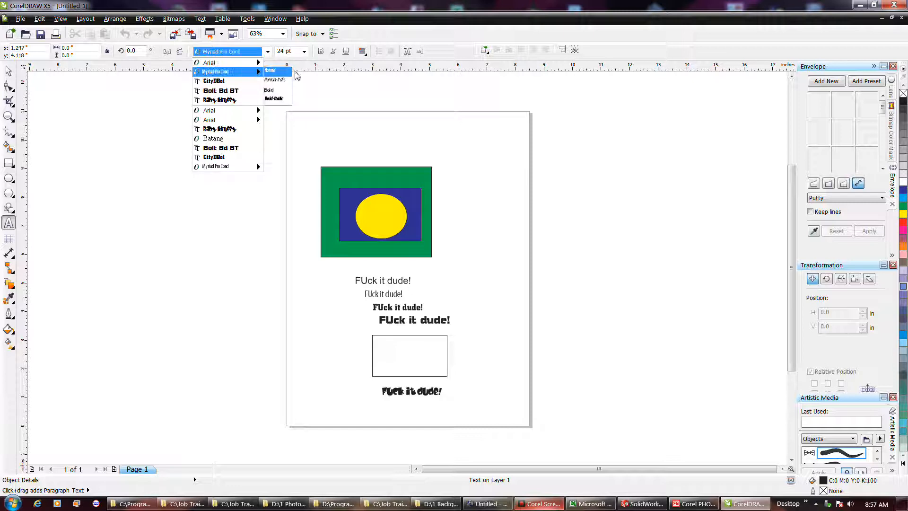
pyautogui.click(378, 93)
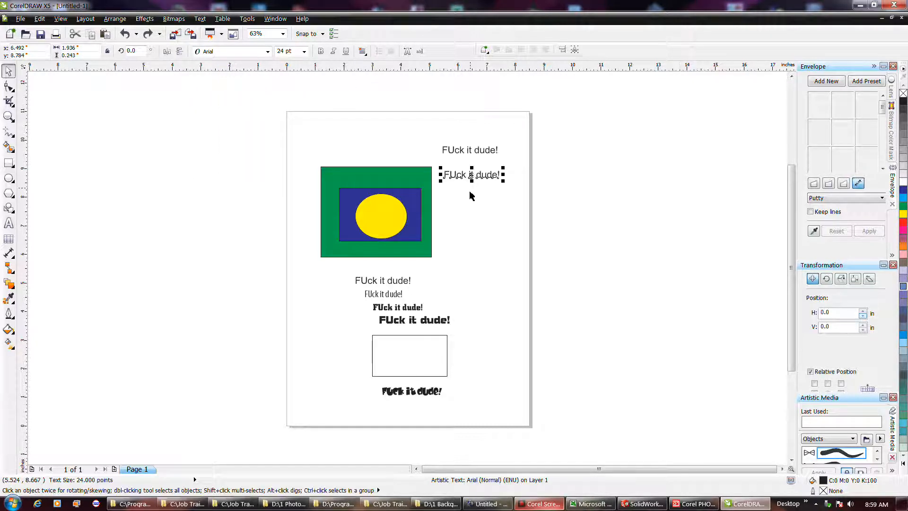
# Duplicate the lower of the two text lines beside the green rectangle and place the copy directly beneath the original.
pyautogui.click(470, 204)
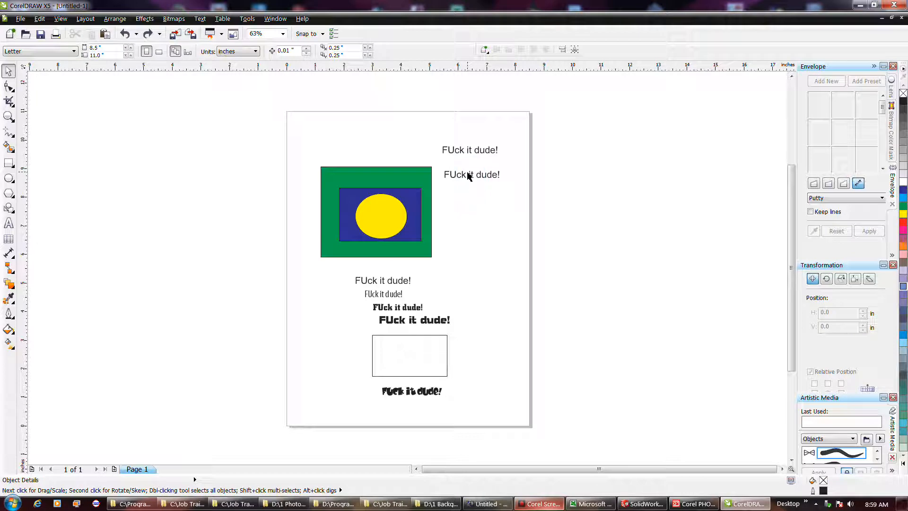
pyautogui.click(465, 175)
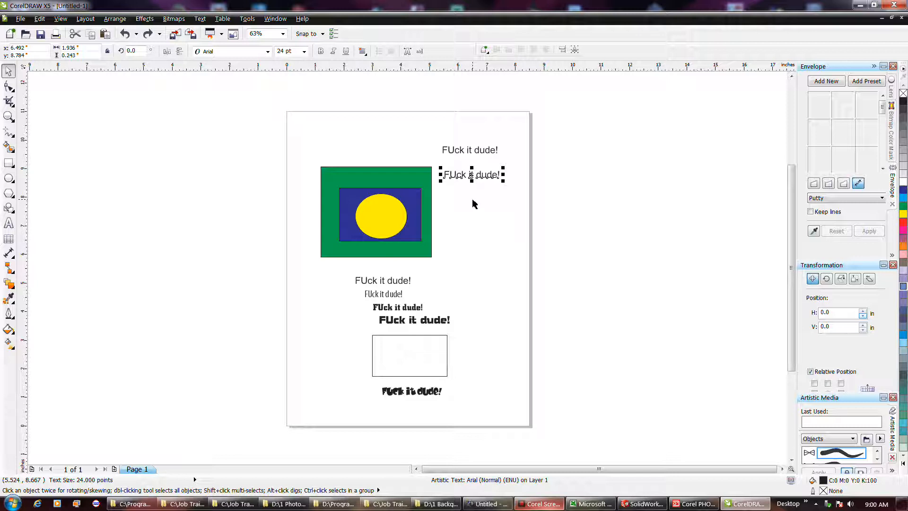
pyautogui.hotkey('ctrl', 'd')
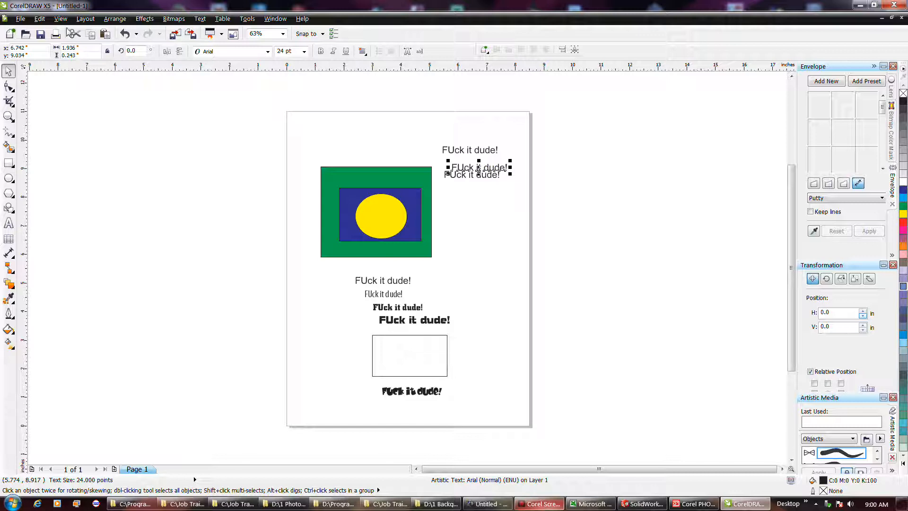
pyautogui.moveTo(478, 167); pyautogui.dragTo(471, 188)
# Duplicate the placed text line nine more times at the same offset to form a column running down the page.
pyautogui.hotkey('ctrl', 'd')
pyautogui.hotkey('ctrl', 'd')
pyautogui.hotkey('ctrl', 'd')
pyautogui.hotkey('ctrl', 'd')
pyautogui.hotkey('ctrl', 'd')
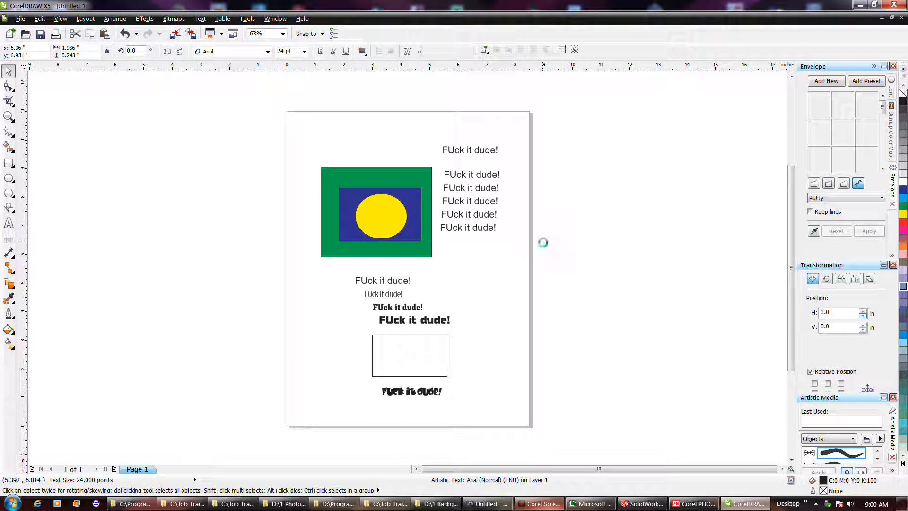
pyautogui.hotkey('ctrl', 'd')
pyautogui.hotkey('ctrl', 'd')
pyautogui.hotkey('ctrl', 'd')
pyautogui.hotkey('ctrl', 'd')
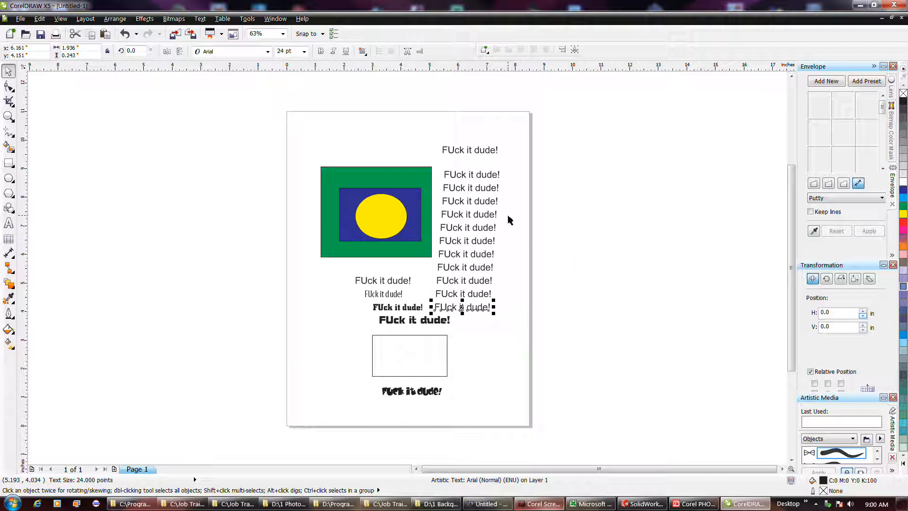
# Duplicate the top text line of the column and place the copy near the page's top edge, centred at about X 4.99 in, Y 10.24 in.
pyautogui.click(515, 190)
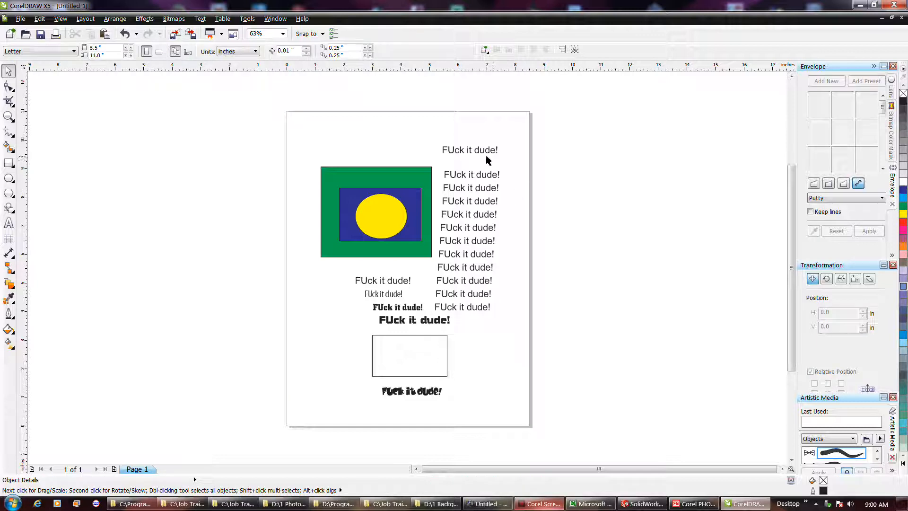
pyautogui.click(472, 176)
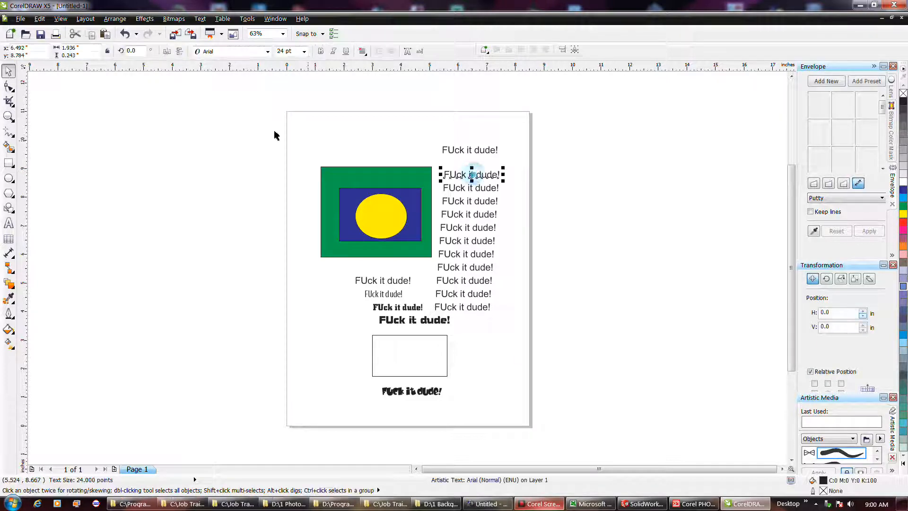
pyautogui.click(60, 19)
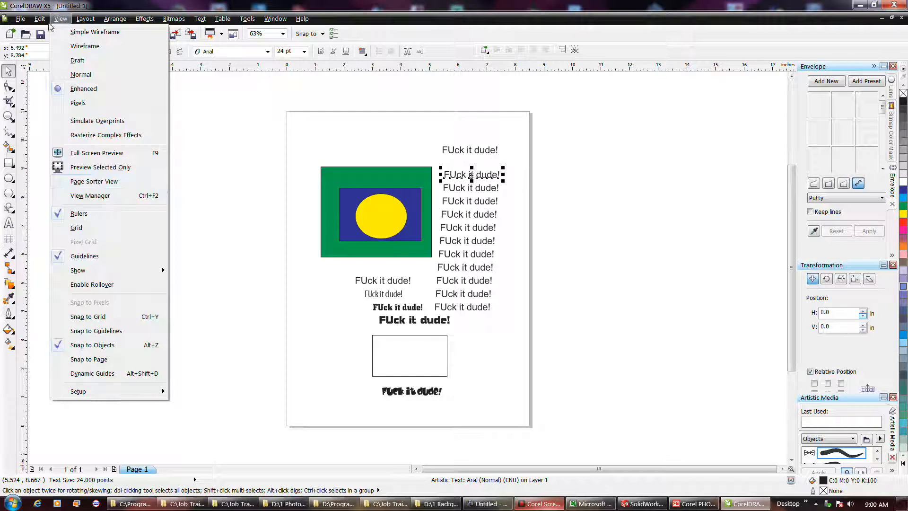
pyautogui.moveTo(40, 19)
pyautogui.click(64, 168)
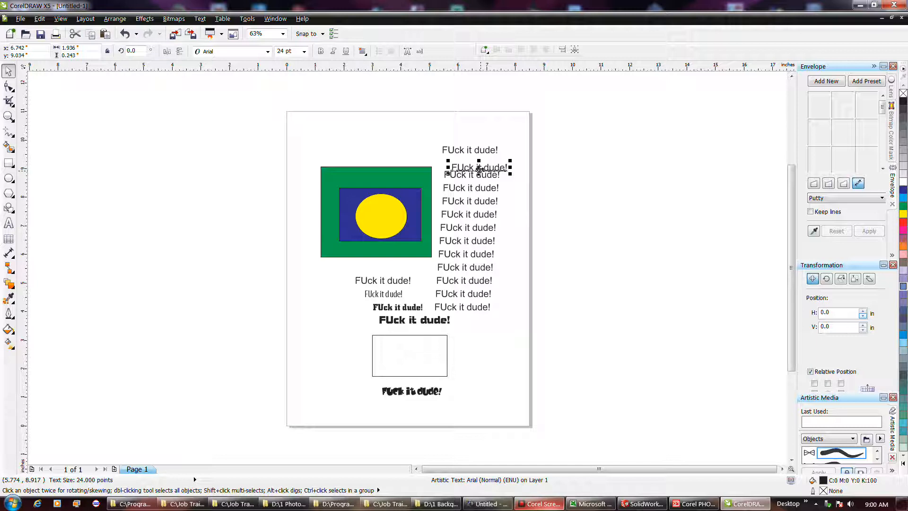
pyautogui.moveTo(479, 168); pyautogui.dragTo(480, 167)
pyautogui.moveTo(459, 134); pyautogui.dragTo(422, 132)
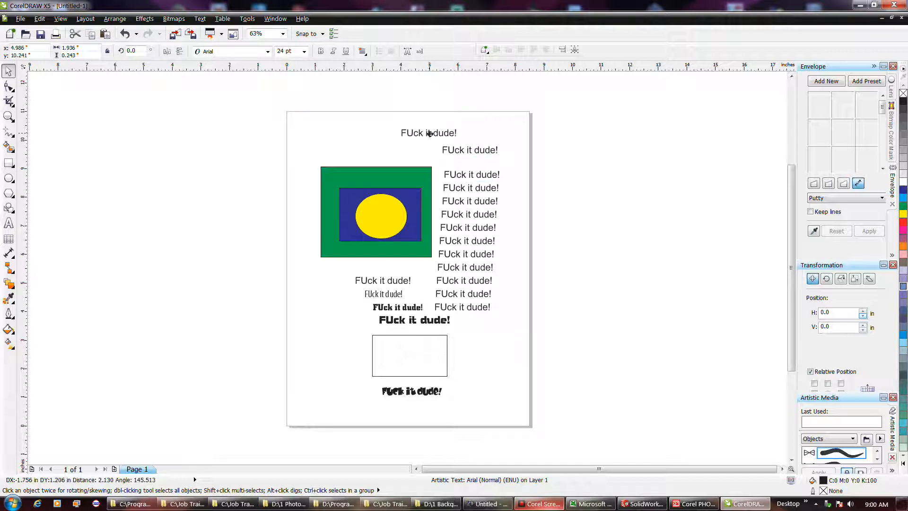
pyautogui.click(503, 163)
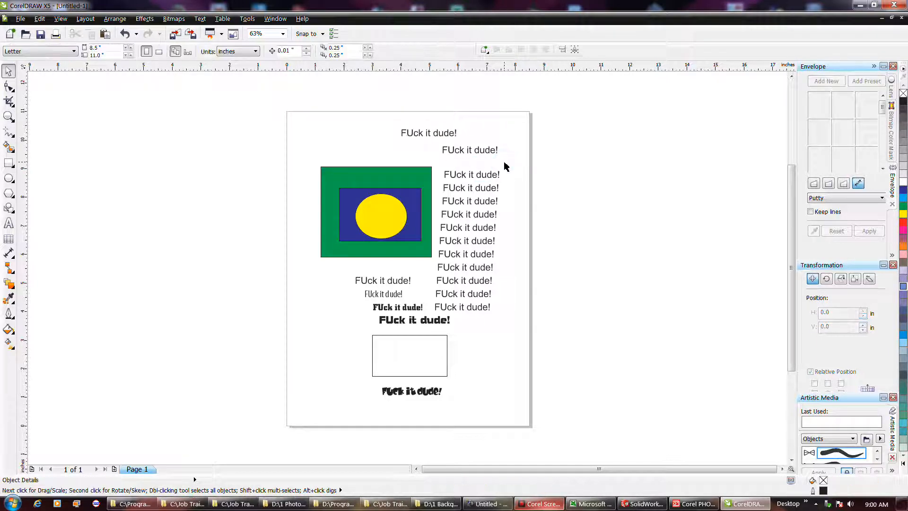
# Duplicate the separate text line above the column and place the copy directly above the green rectangle, at about X 3.07 in, Y 9.63 in.
pyautogui.click(39, 18)
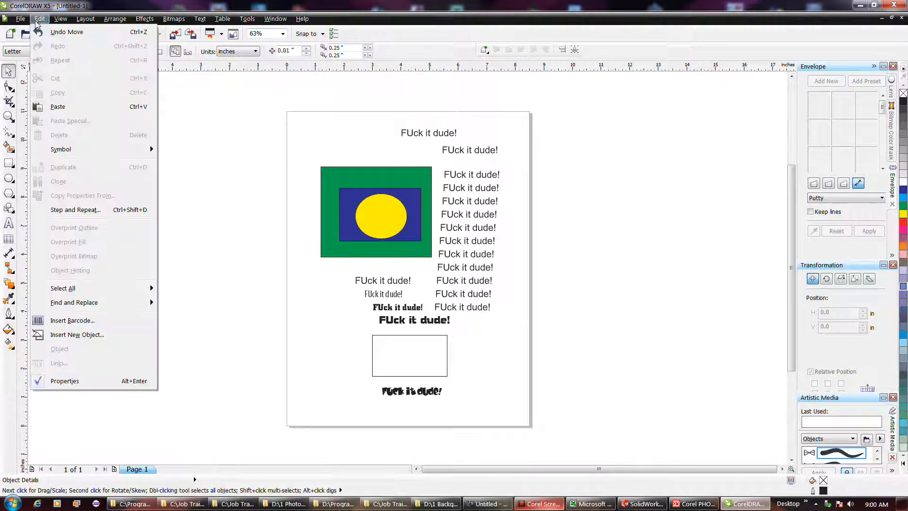
pyautogui.click(457, 156)
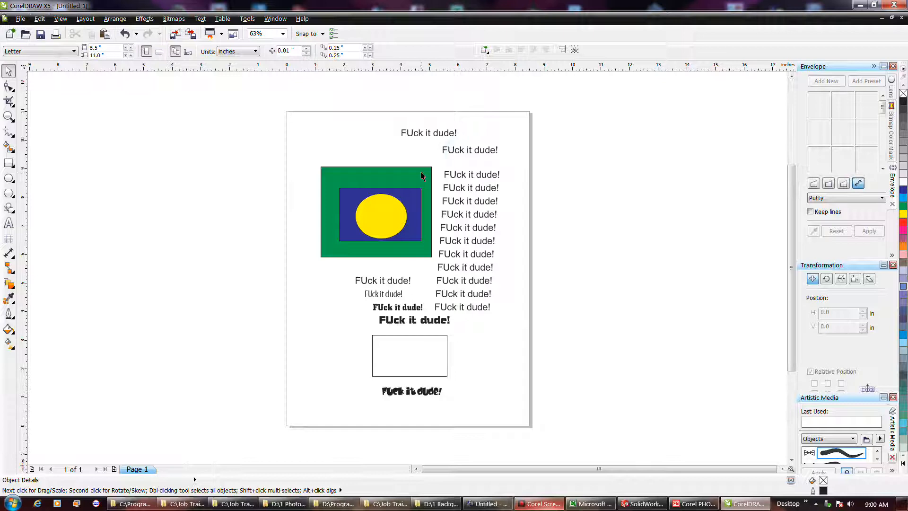
pyautogui.click(450, 150)
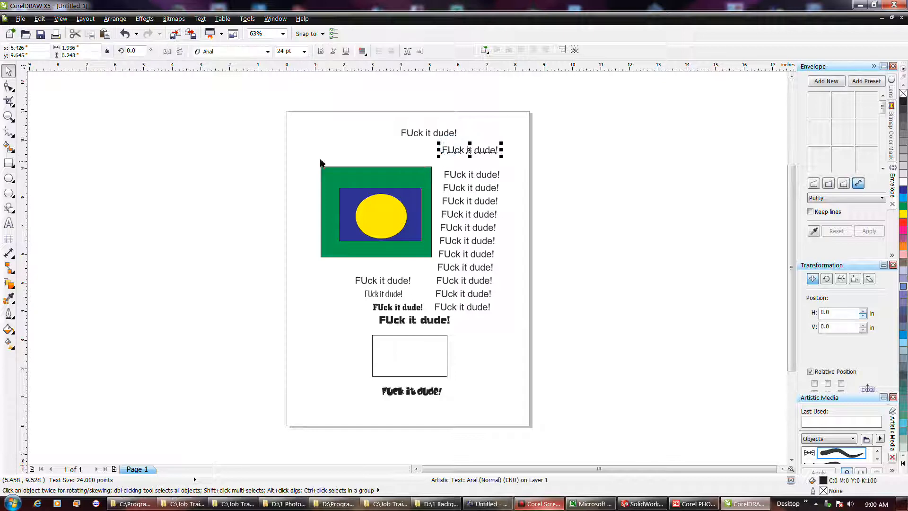
pyautogui.click(42, 19)
pyautogui.click(95, 171)
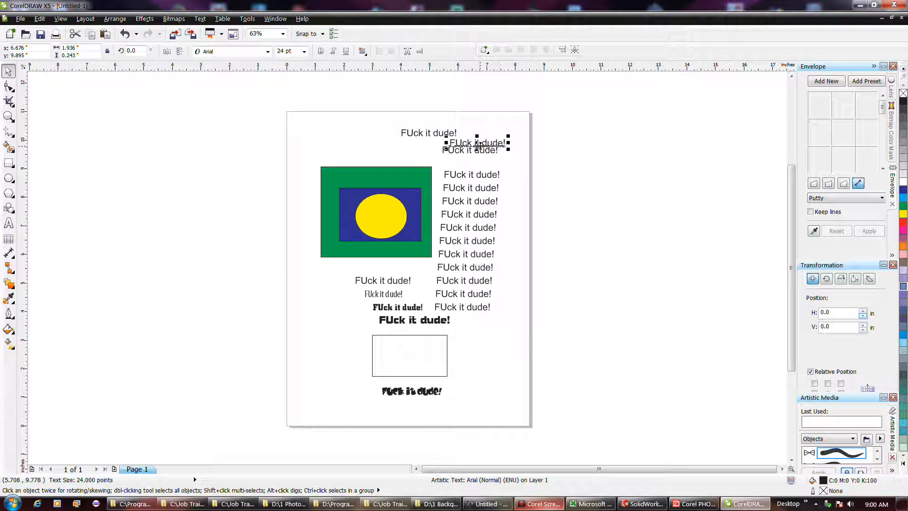
pyautogui.moveTo(477, 145); pyautogui.dragTo(375, 152)
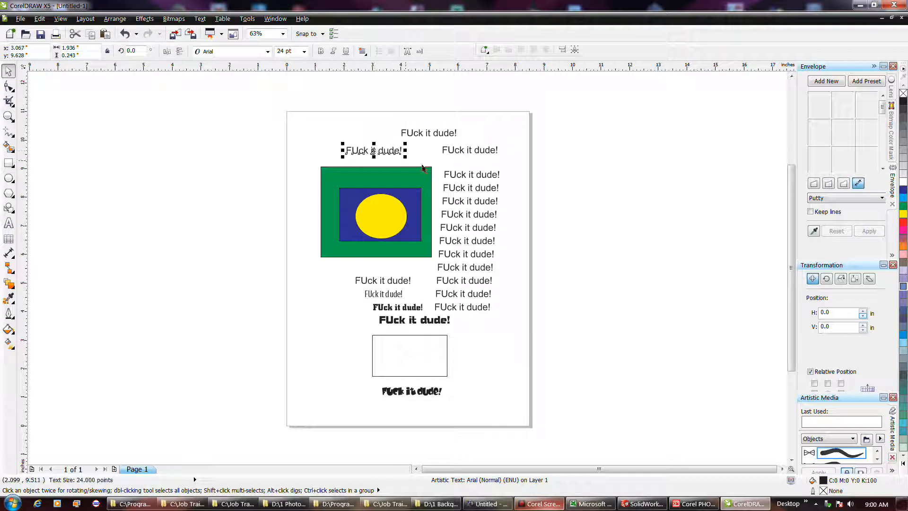
pyautogui.click(466, 163)
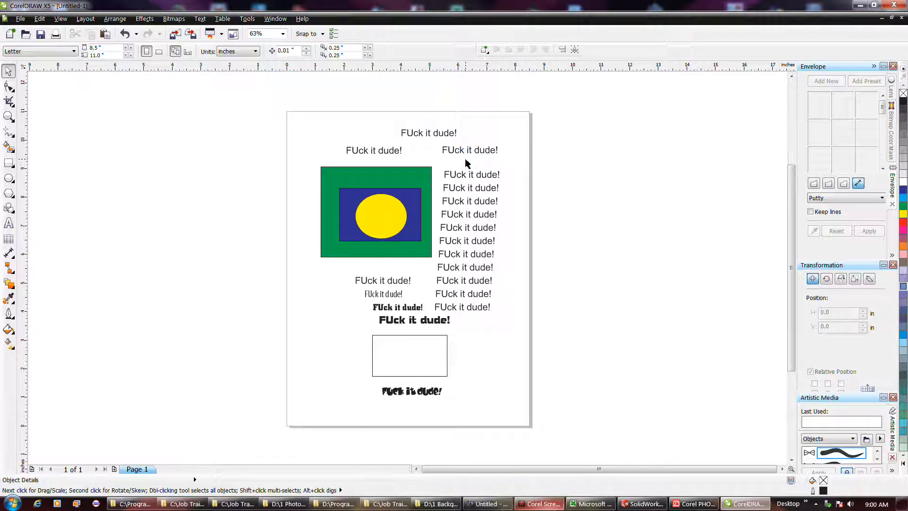
# Insert a 4 between "it" and "dude!" in the top text line of the column.
pyautogui.doubleClick(473, 176)
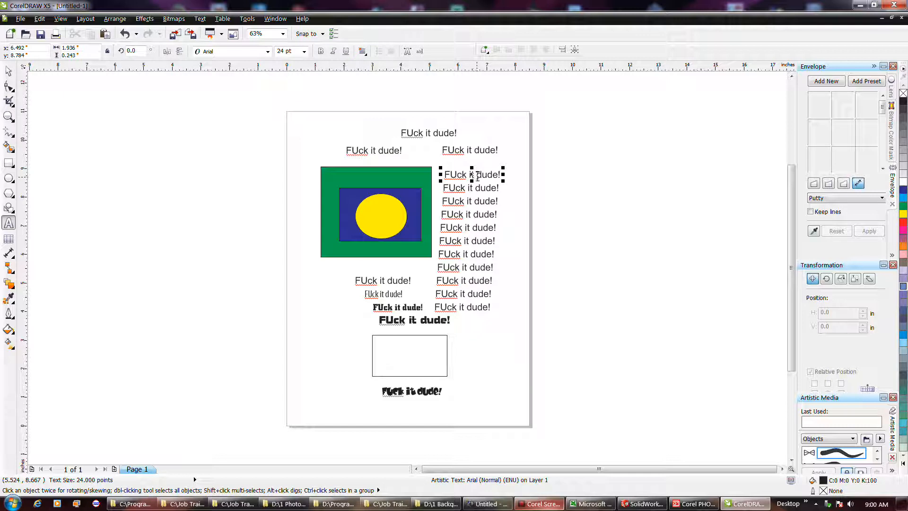
pyautogui.write('4')
pyautogui.click(511, 184)
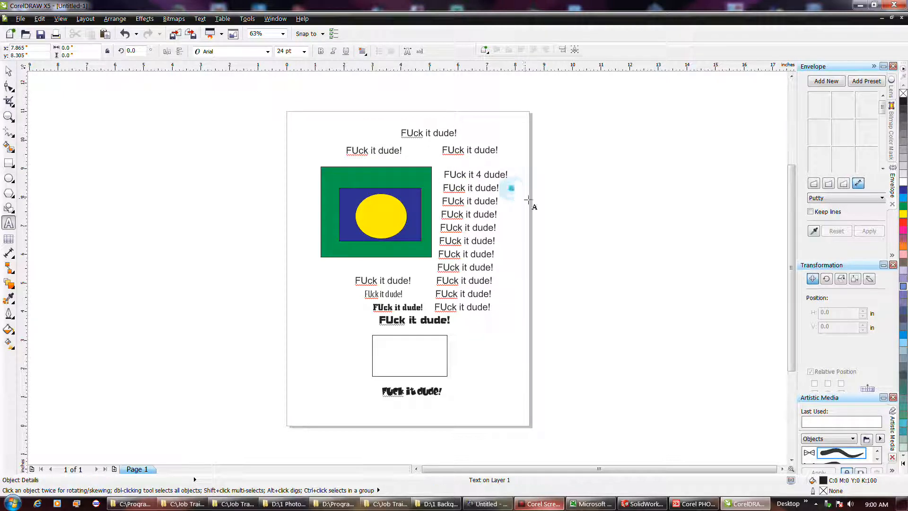
pyautogui.click(533, 182)
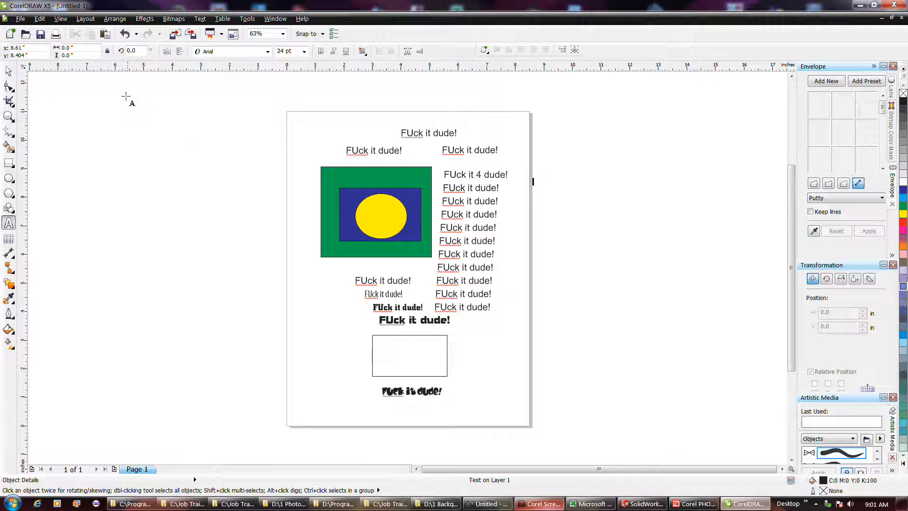
pyautogui.rightClick(122, 120)
pyautogui.rightClick(125, 125)
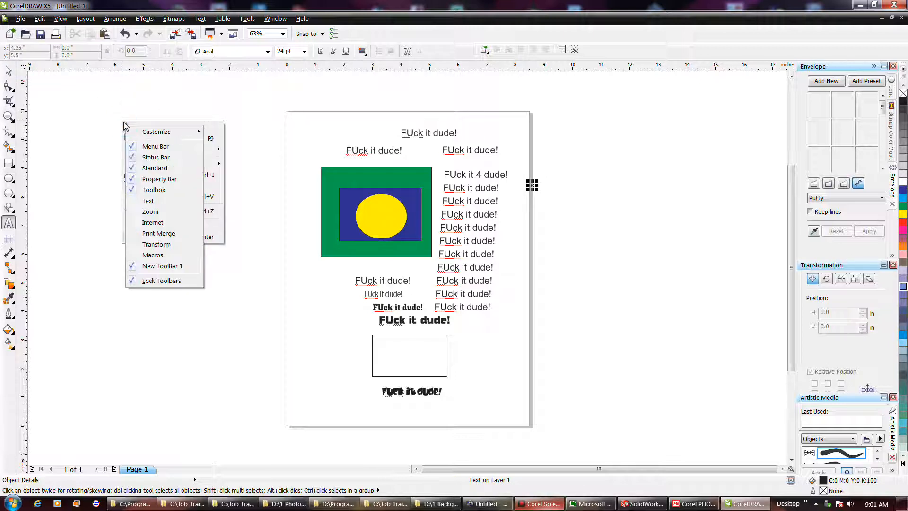
pyautogui.click(202, 120)
# Clone the separate text line above the column and move the clone up and right to about X 6.97 in, Y 10.14 in.
pyautogui.rightClick(90, 96)
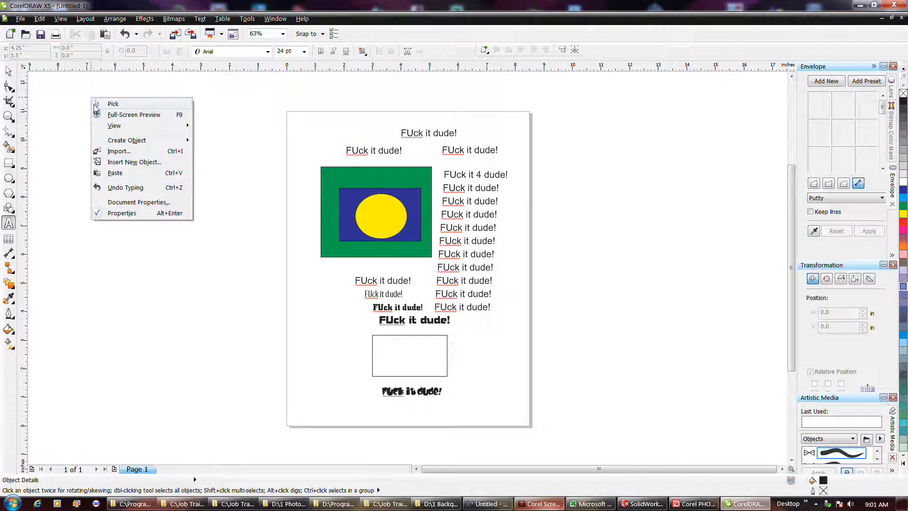
pyautogui.click(93, 101)
pyautogui.click(40, 19)
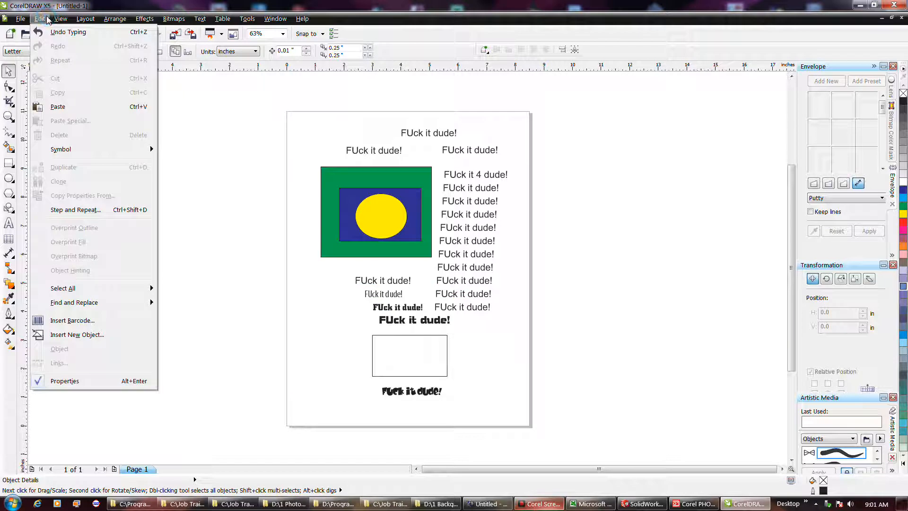
pyautogui.click(47, 20)
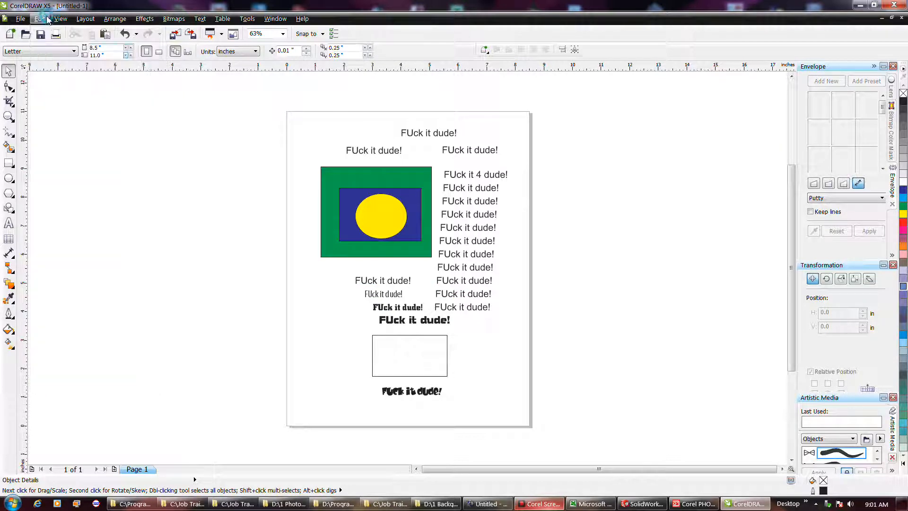
pyautogui.click(478, 151)
pyautogui.click(40, 19)
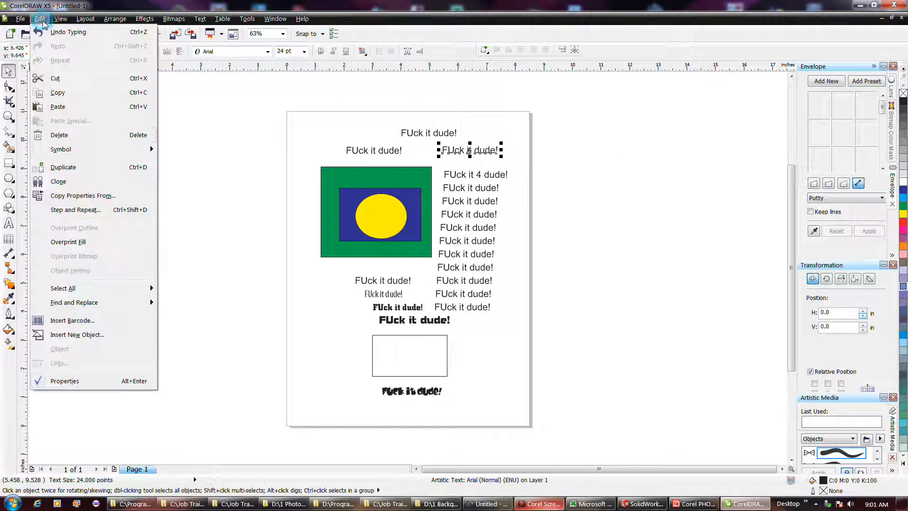
pyautogui.click(85, 182)
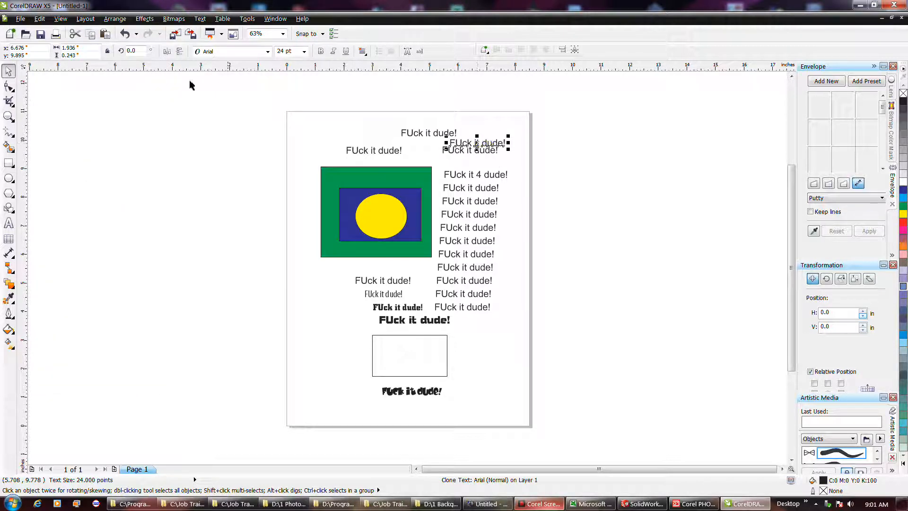
pyautogui.click(40, 20)
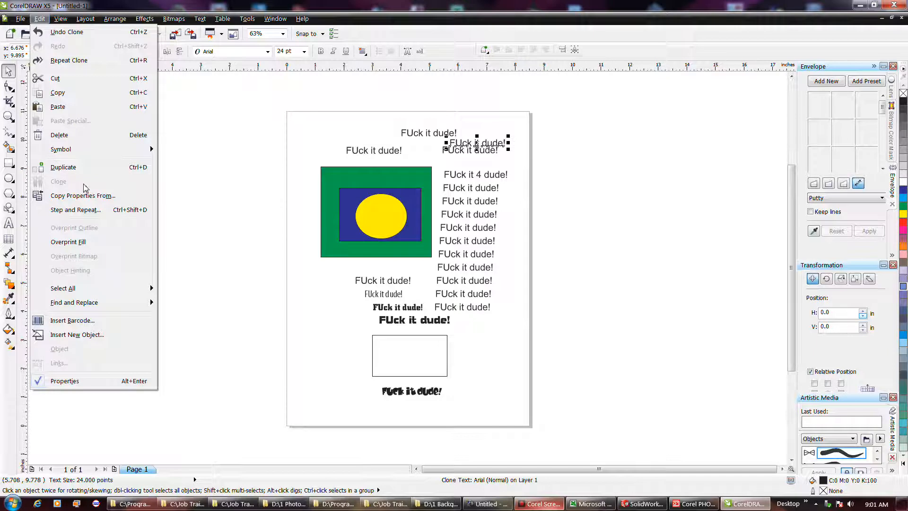
pyautogui.click(274, 154)
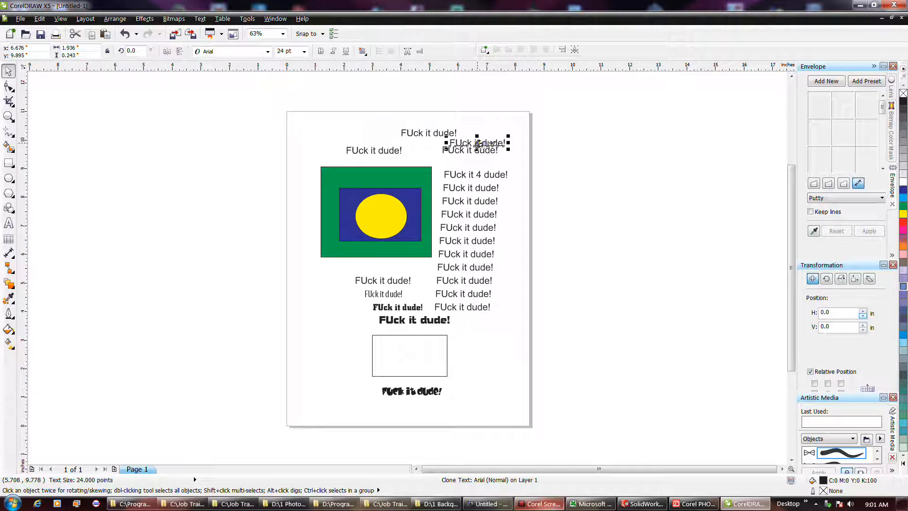
pyautogui.moveTo(476, 144); pyautogui.dragTo(485, 135)
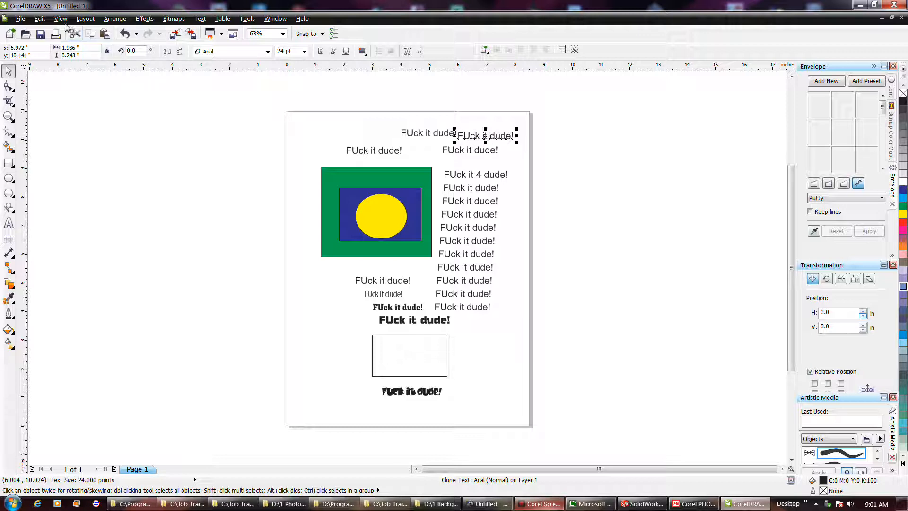
# Clone the same original text line again and place this clone between it and the column, at about X 7.14 in, Y 9.20 in.
pyautogui.click(39, 19)
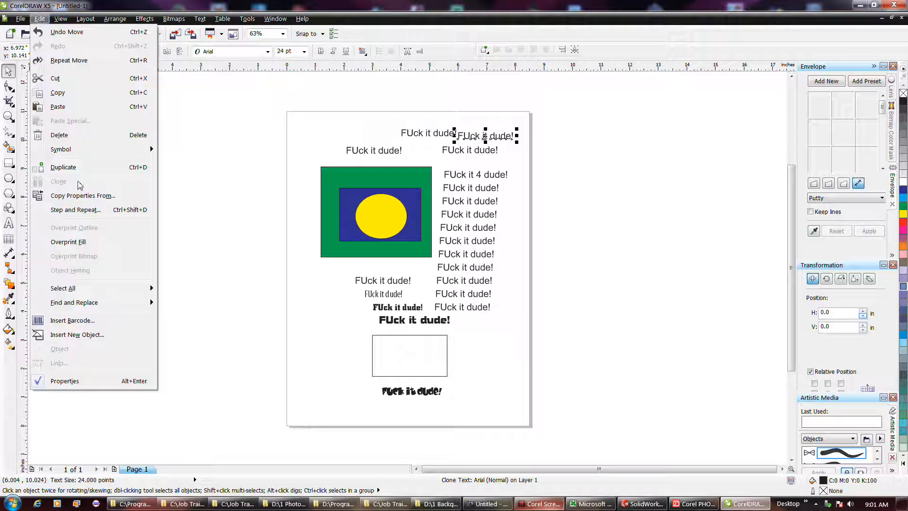
pyautogui.click(487, 152)
pyautogui.click(445, 150)
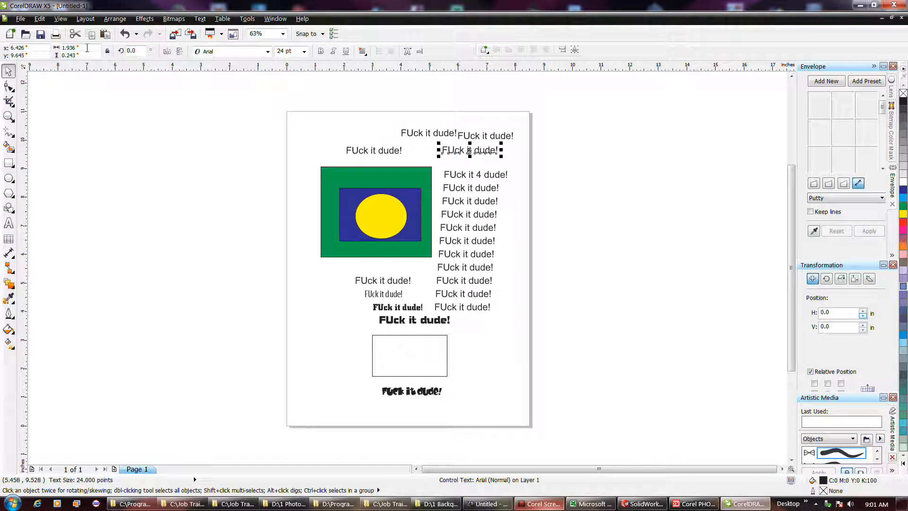
pyautogui.click(39, 19)
pyautogui.click(59, 182)
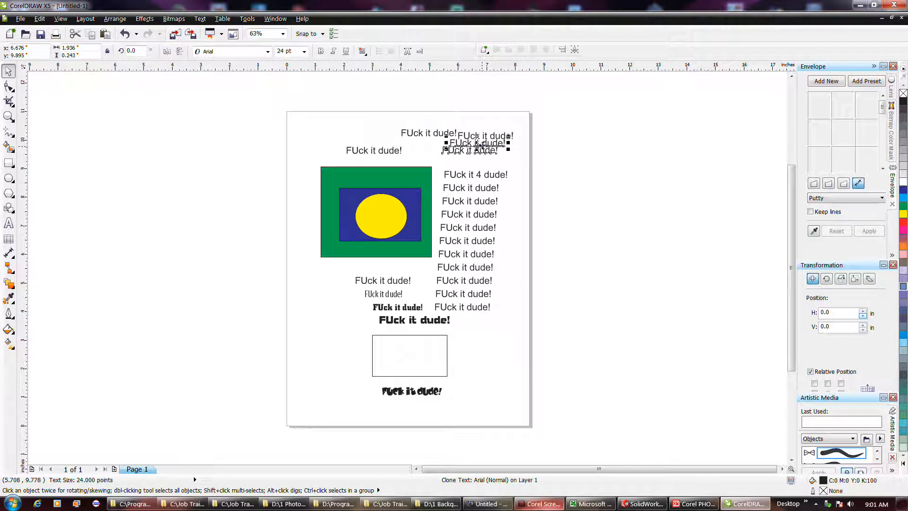
pyautogui.moveTo(482, 148); pyautogui.dragTo(495, 168)
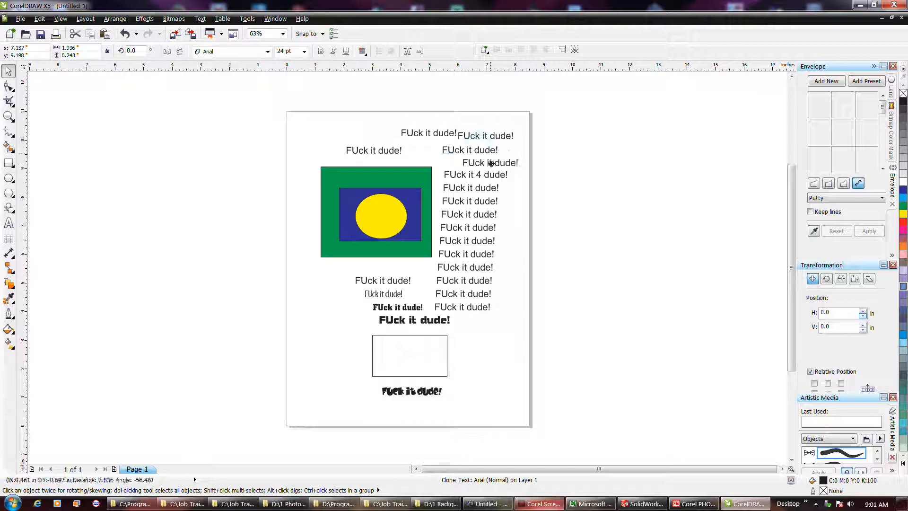
# Insert a 4 before "it" in the original text line that was cloned.
pyautogui.doubleClick(460, 150)
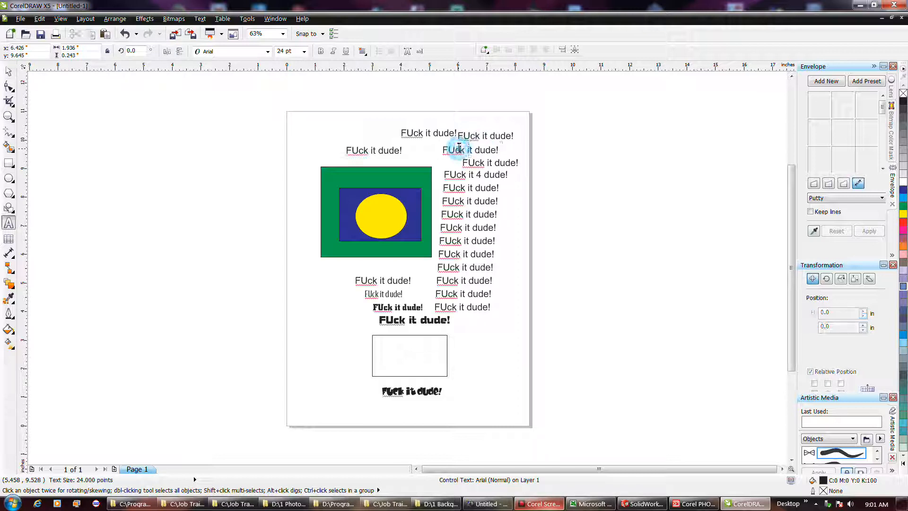
pyautogui.click(467, 151)
pyautogui.write('4')
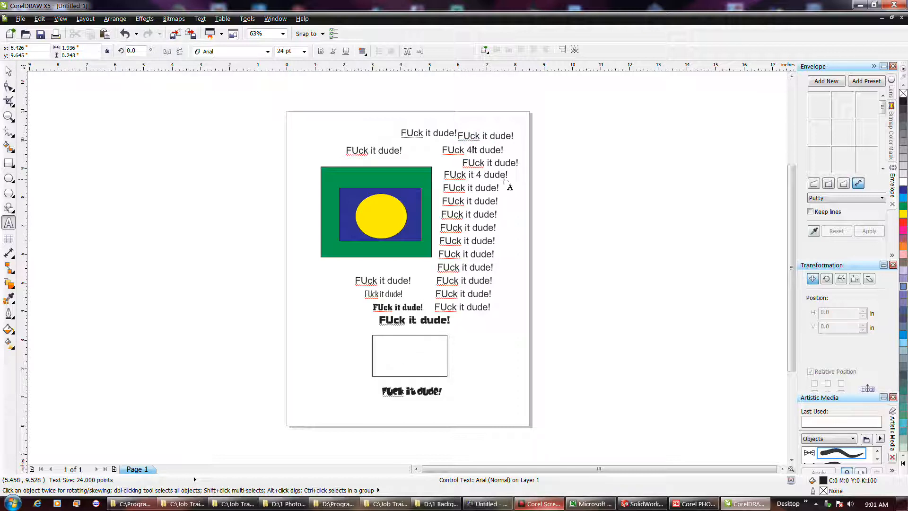
pyautogui.click(536, 167)
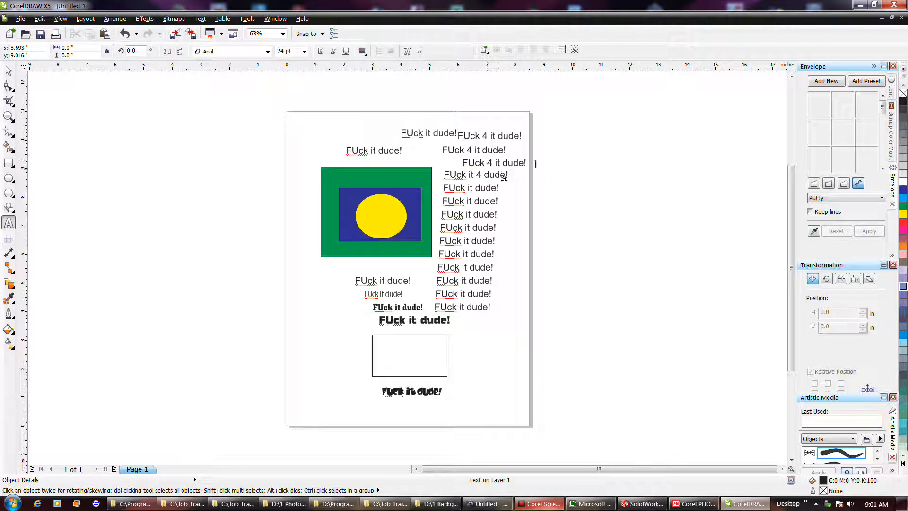
# Clone the yellow ellipse and move the clone onto the page's left edge, centred at about X 0.02 in, Y 6.45 in.
pyautogui.click(9, 71)
pyautogui.click(396, 222)
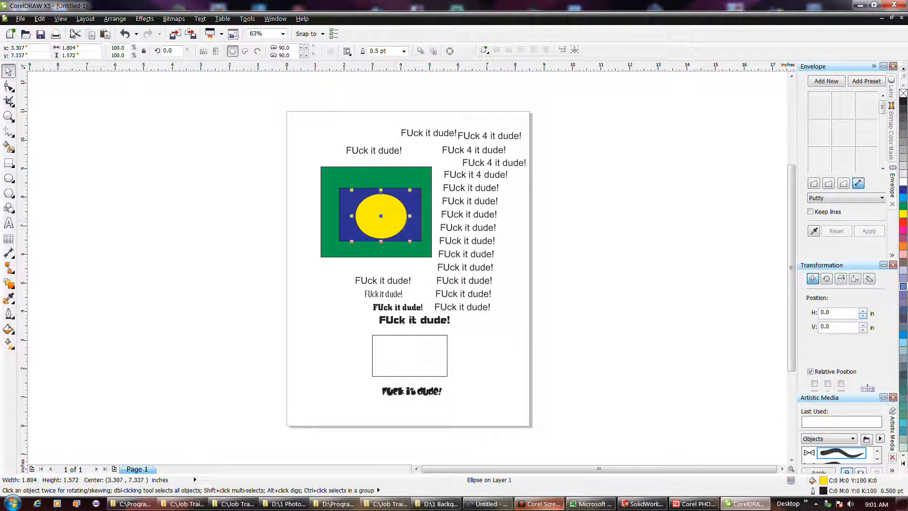
pyautogui.click(39, 18)
pyautogui.moveTo(108, 150)
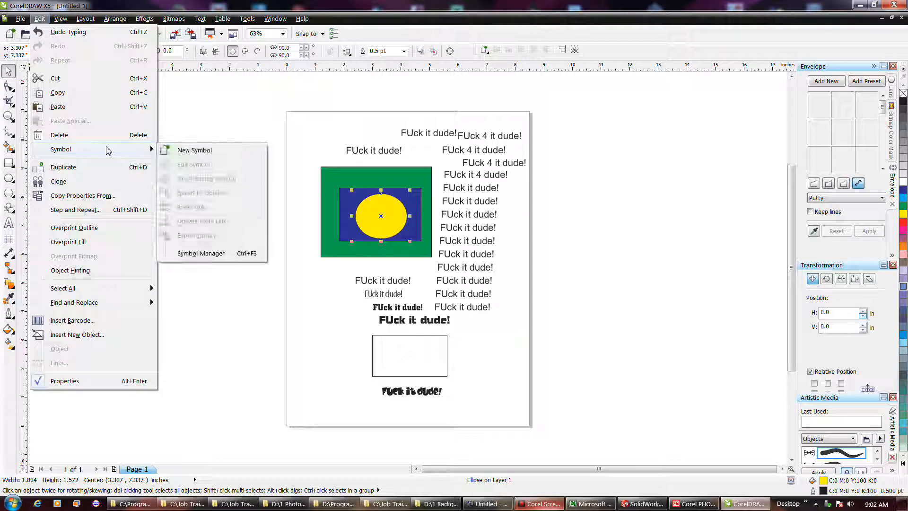
pyautogui.click(102, 181)
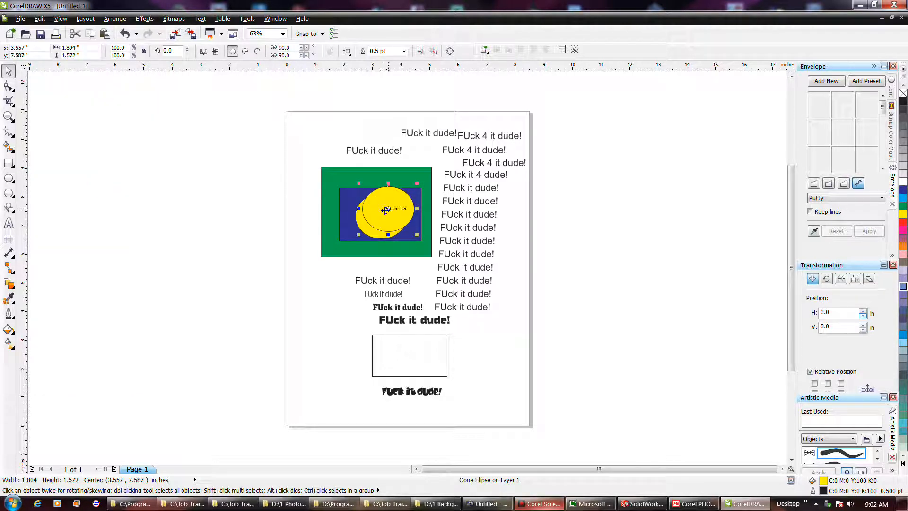
pyautogui.moveTo(385, 210); pyautogui.dragTo(285, 242)
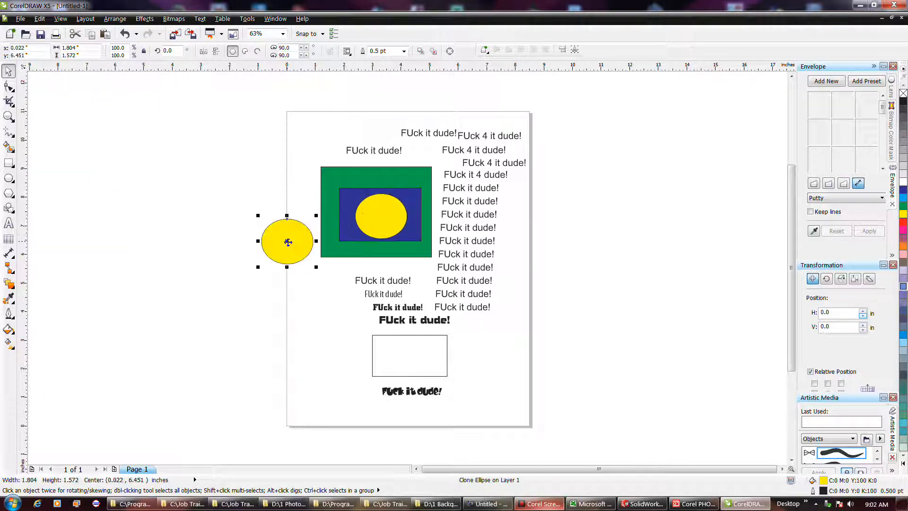
# Fill the original ellipse inside the blue rectangle with magenta and scale it down to about 1.46 × 1.27 in.
pyautogui.click(373, 218)
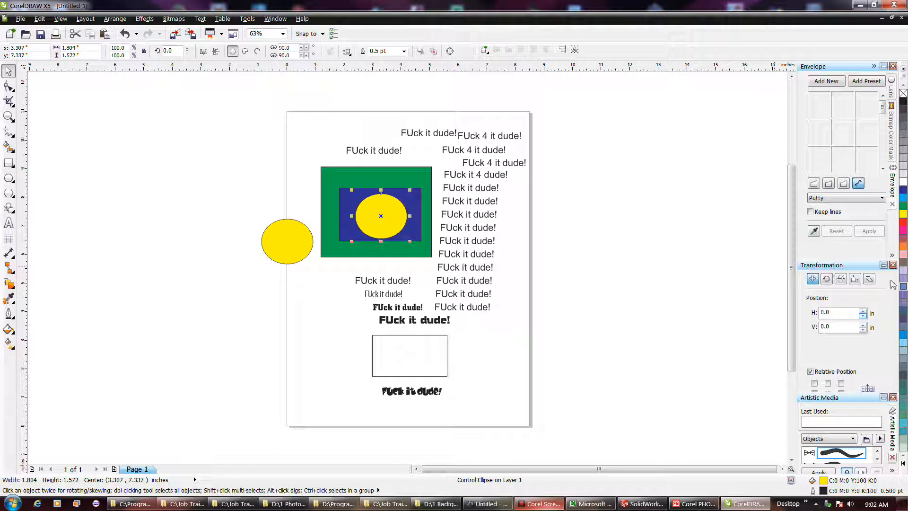
pyautogui.click(902, 230)
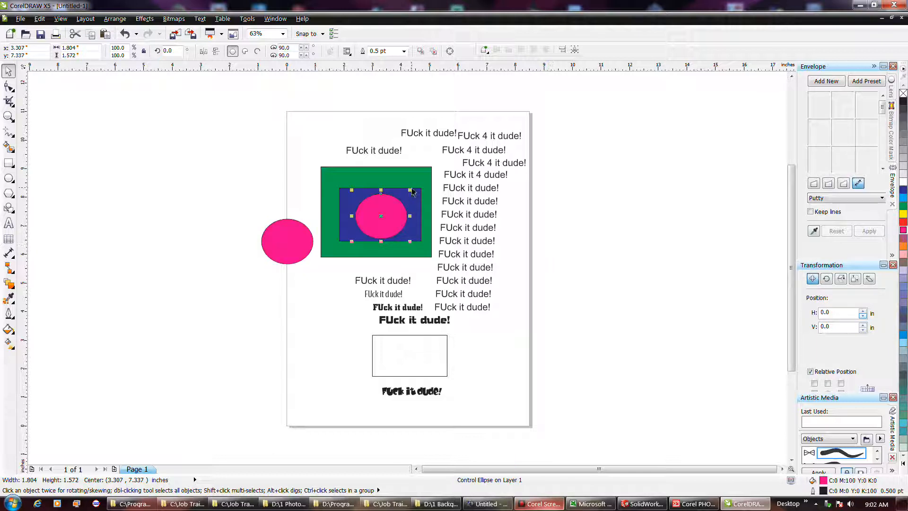
pyautogui.moveTo(411, 189); pyautogui.dragTo(400, 198)
pyautogui.click(247, 198)
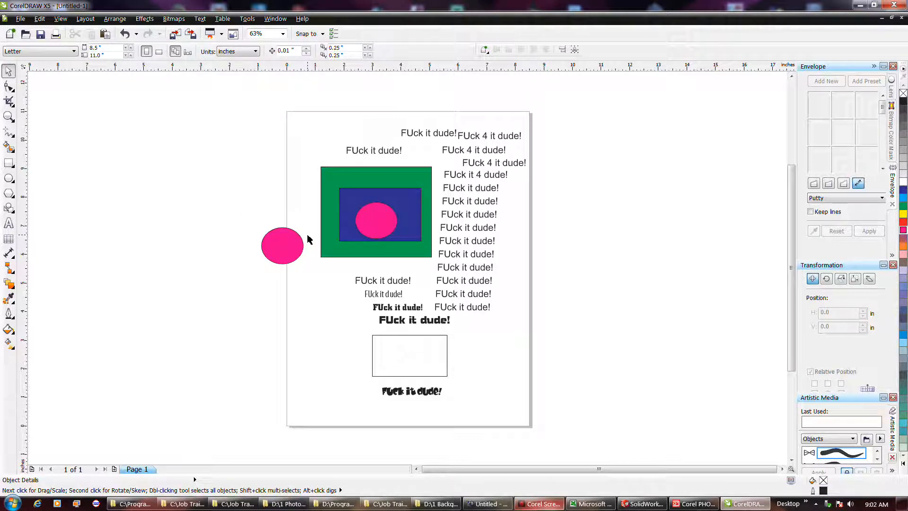
pyautogui.click(38, 20)
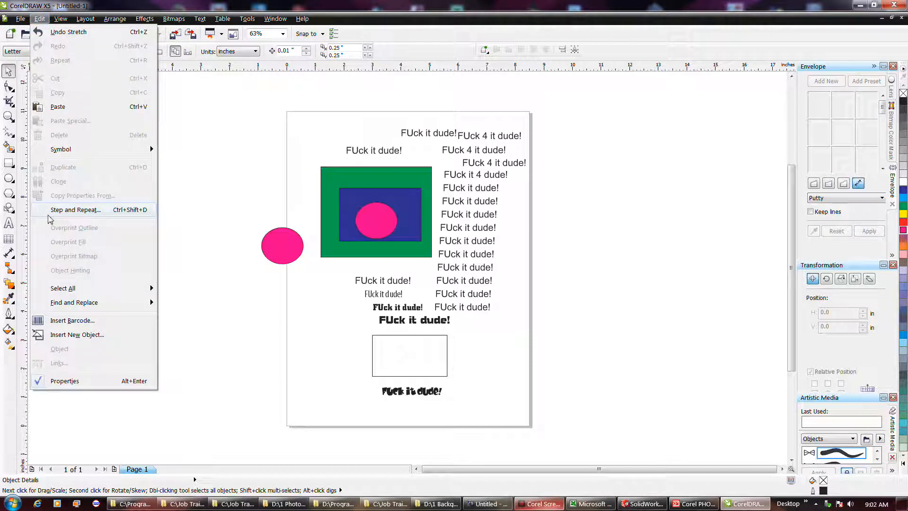
pyautogui.click(207, 172)
pyautogui.click(279, 244)
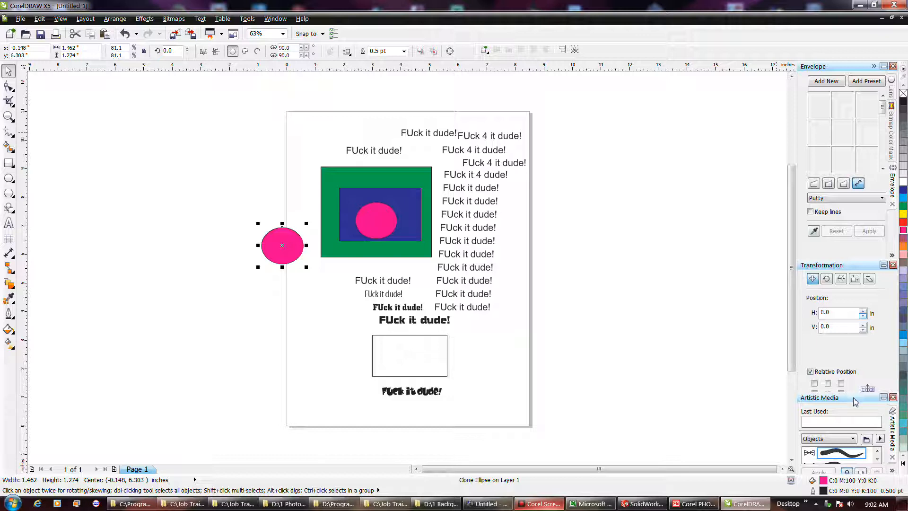
# Dock Artistic Media in the group with Object Manager and Color beside the toolbox, and bring each docker forward in turn.
pyautogui.moveTo(855, 401); pyautogui.dragTo(19, 80)
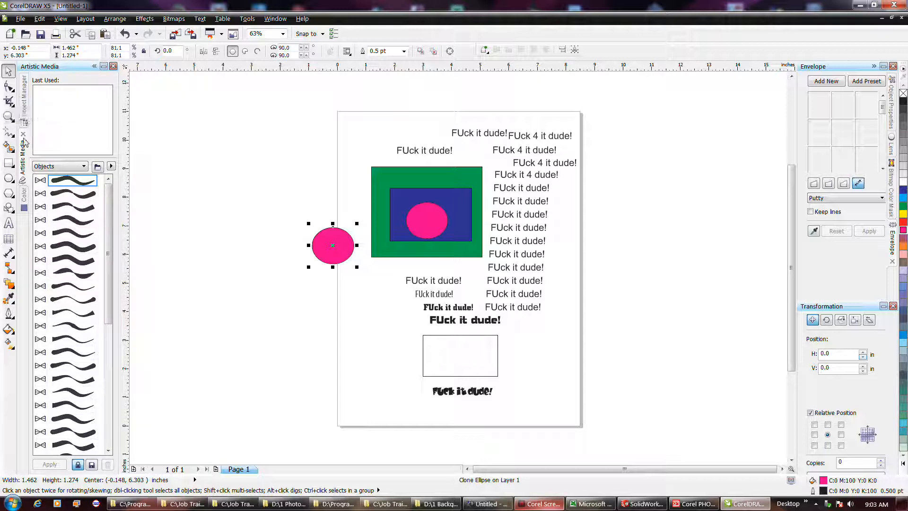
pyautogui.click(24, 119)
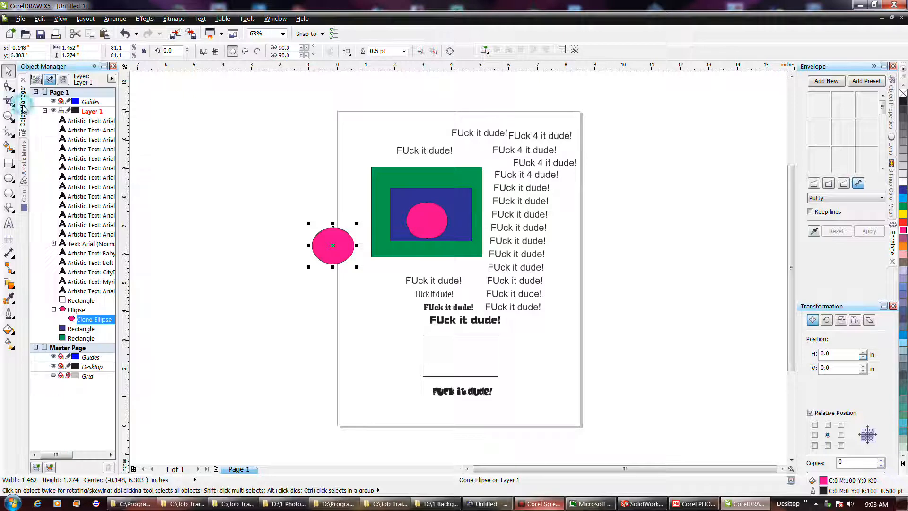
pyautogui.click(23, 163)
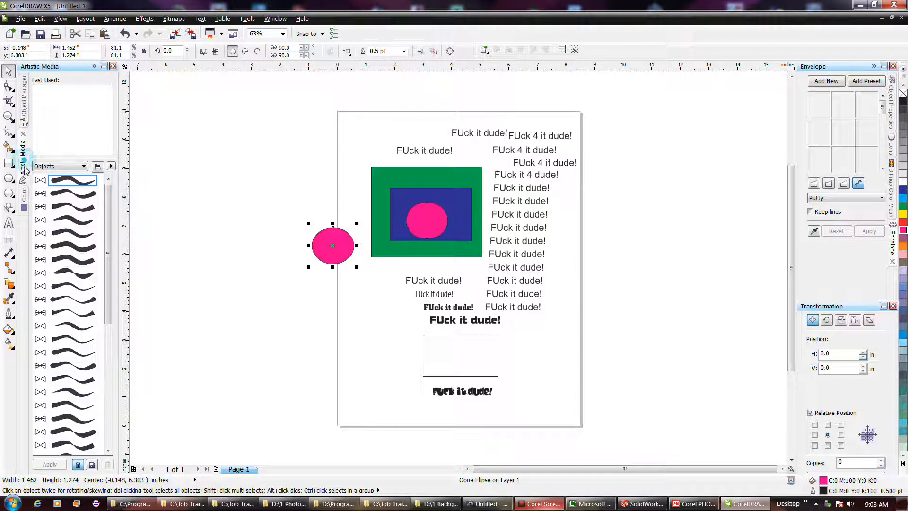
pyautogui.click(25, 196)
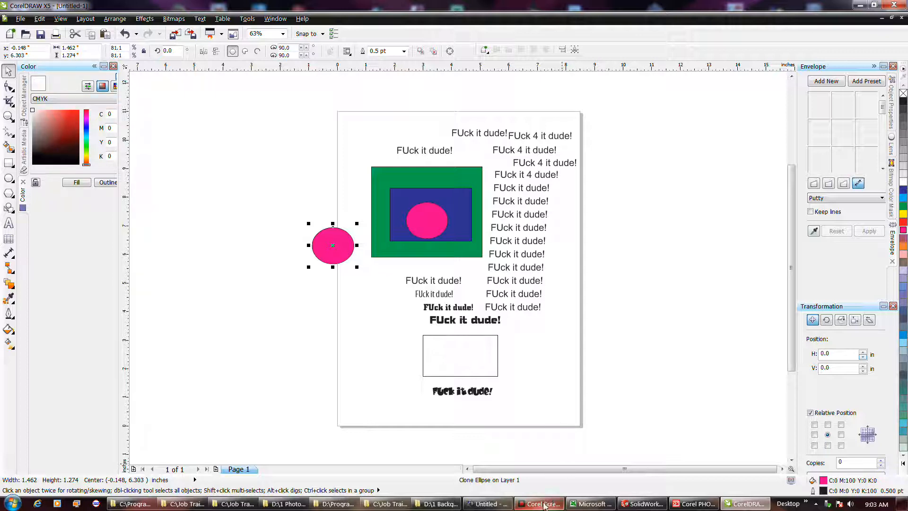
# Detach the Color docker from its group and dock it below the Artistic Media docker.
pyautogui.moveTo(26, 194); pyautogui.dragTo(220, 237)
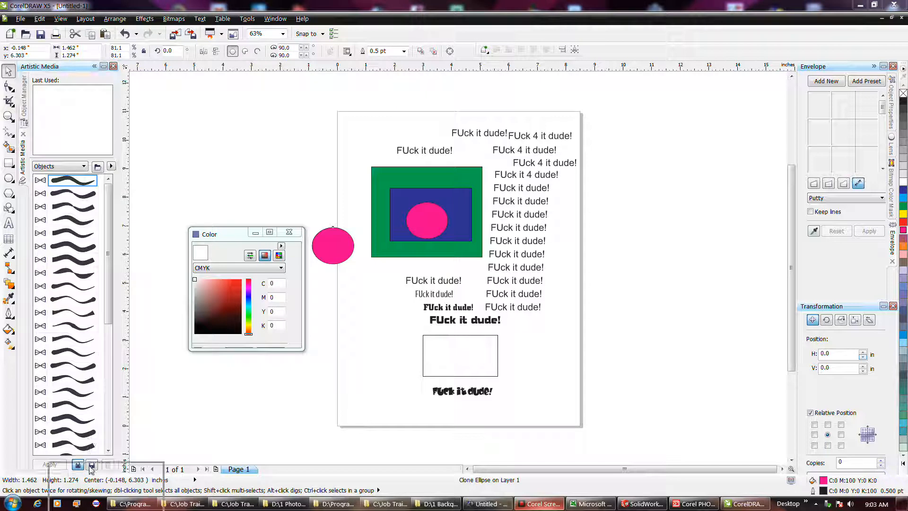
pyautogui.moveTo(75, 448); pyautogui.dragTo(76, 449)
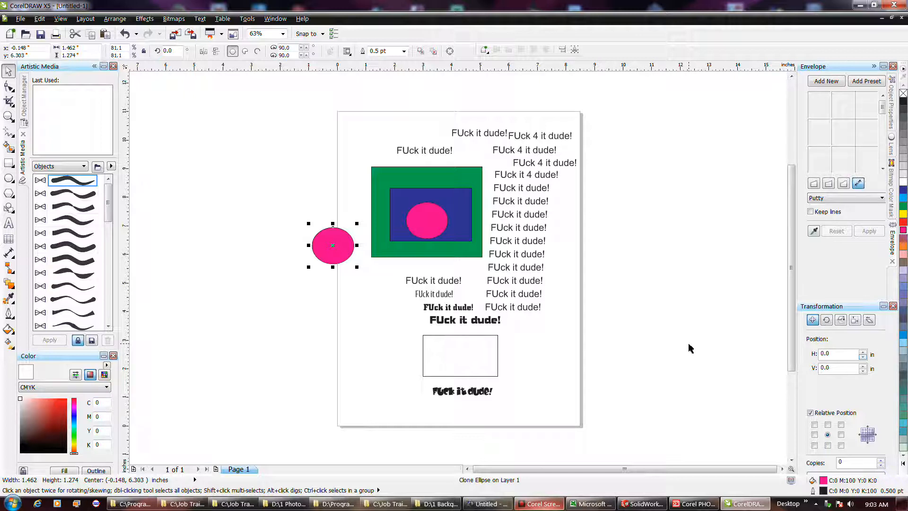
pyautogui.click(220, 370)
# Dock the Transformation docker below Artistic Media and the Color docker below Envelope.
pyautogui.moveTo(28, 356); pyautogui.dragTo(616, 358)
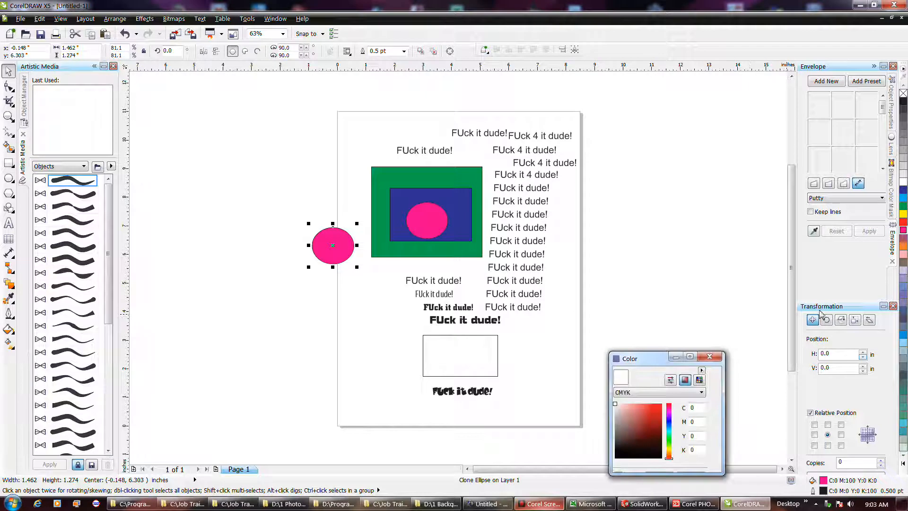
pyautogui.moveTo(831, 307); pyautogui.dragTo(68, 469)
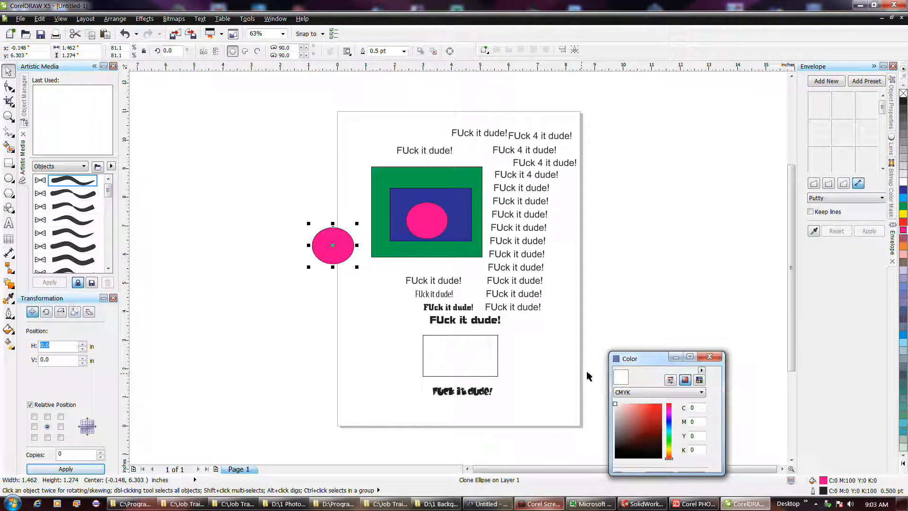
pyautogui.press('F10')
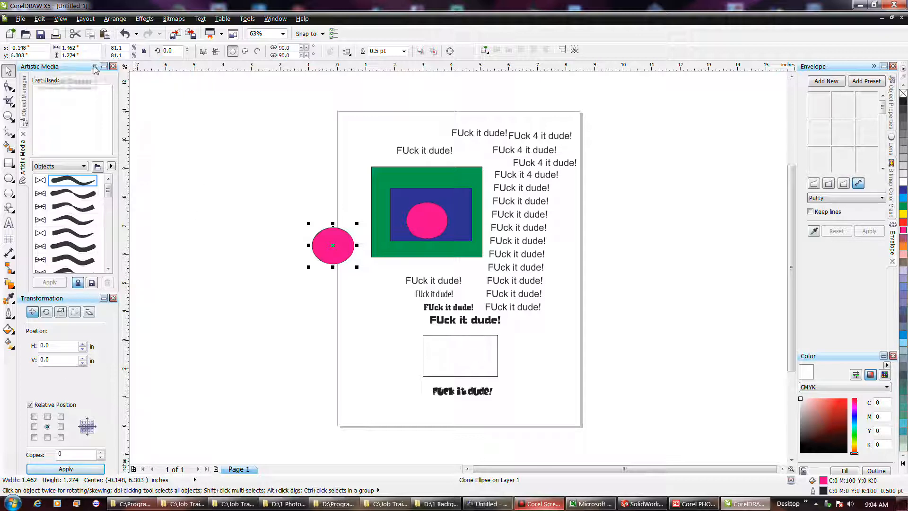
pyautogui.click(199, 217)
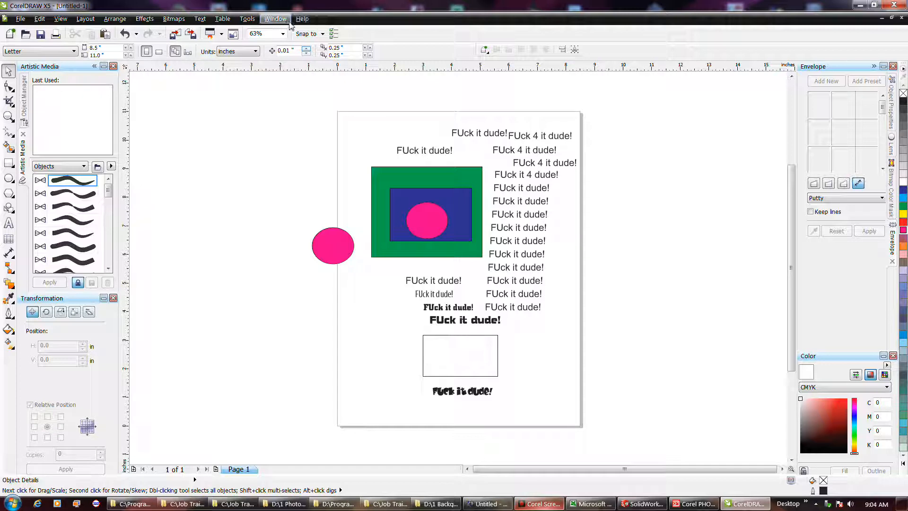
pyautogui.click(299, 20)
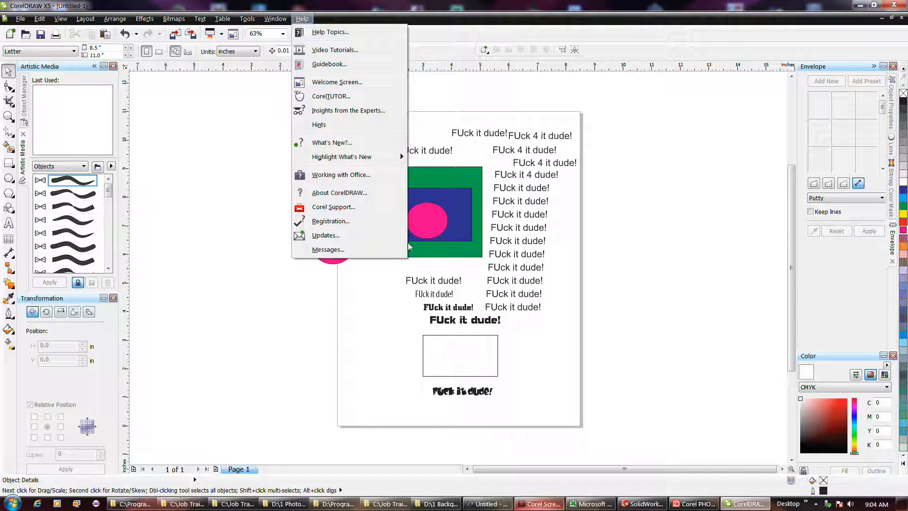
pyautogui.moveTo(262, 20)
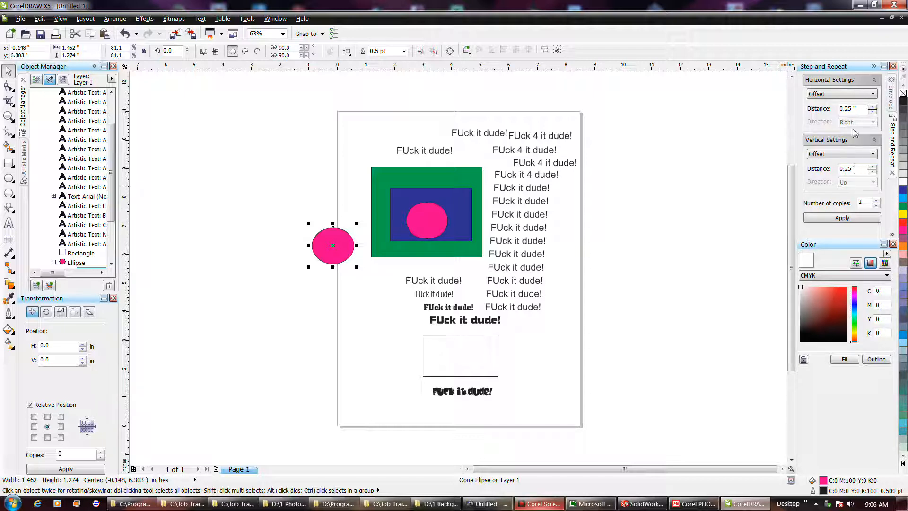
# Apply Step and Repeat twice to the cloned ellipse on the page edge, with 2 copies and 0.25 in horizontal and vertical offsets.
pyautogui.click(851, 221)
pyautogui.click(851, 221)
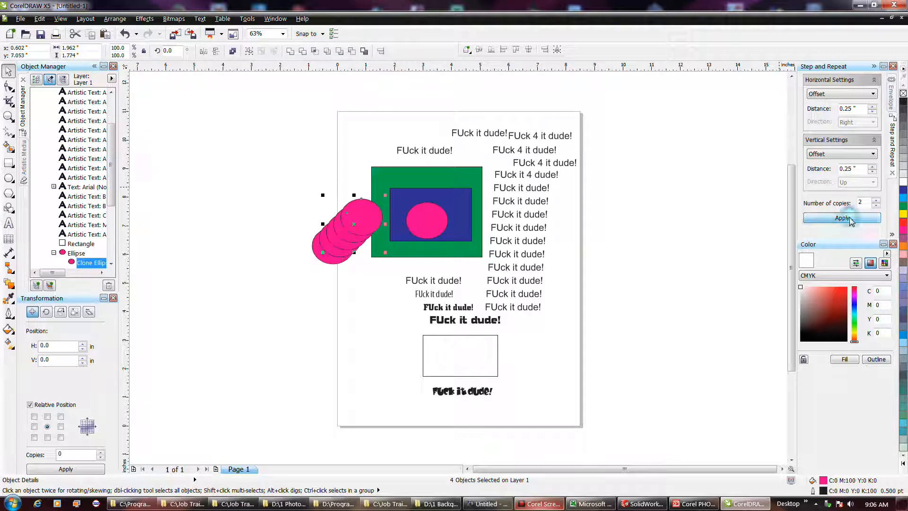
pyautogui.write('2')
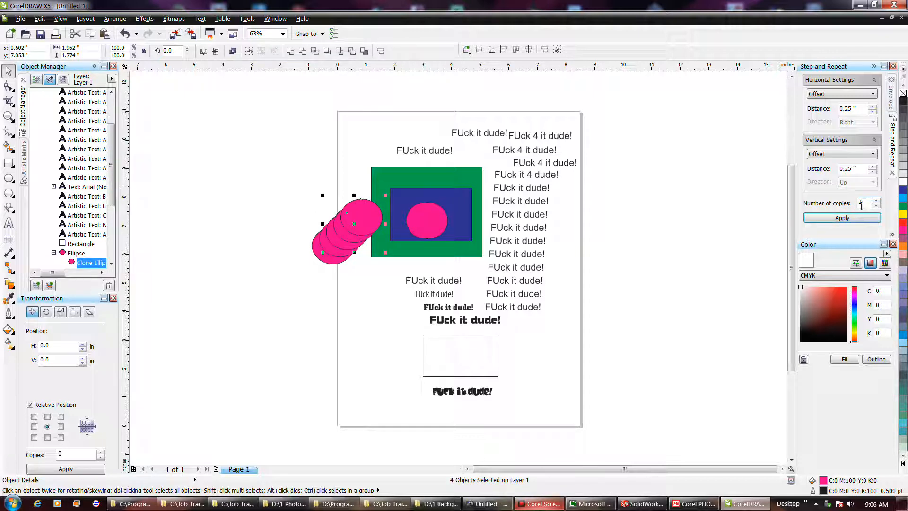
pyautogui.click(278, 176)
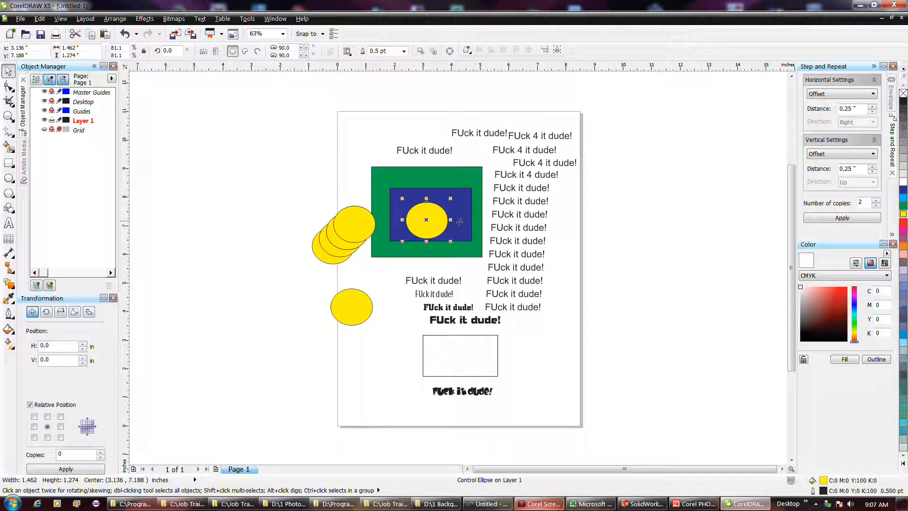
# Recolor the original ellipse inside the blue rectangle, trying green first and settling on orange, and deselect it.
pyautogui.click(903, 206)
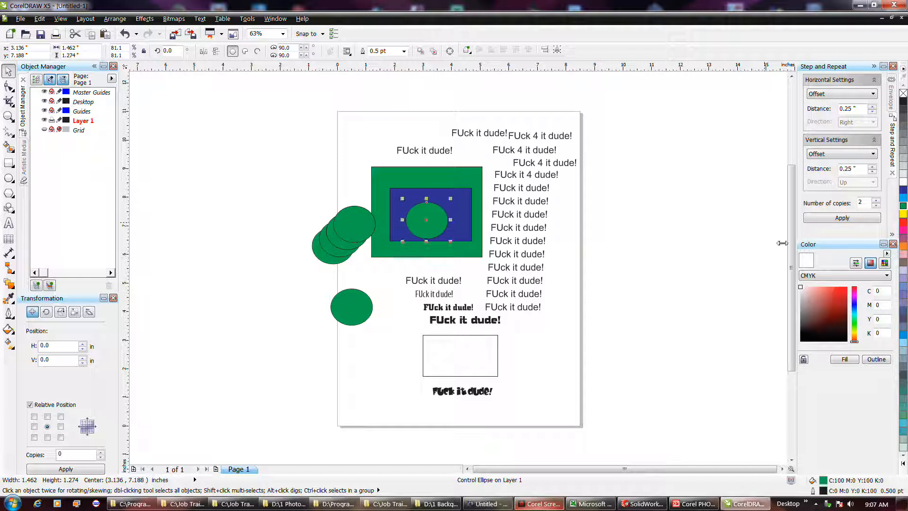
pyautogui.click(904, 246)
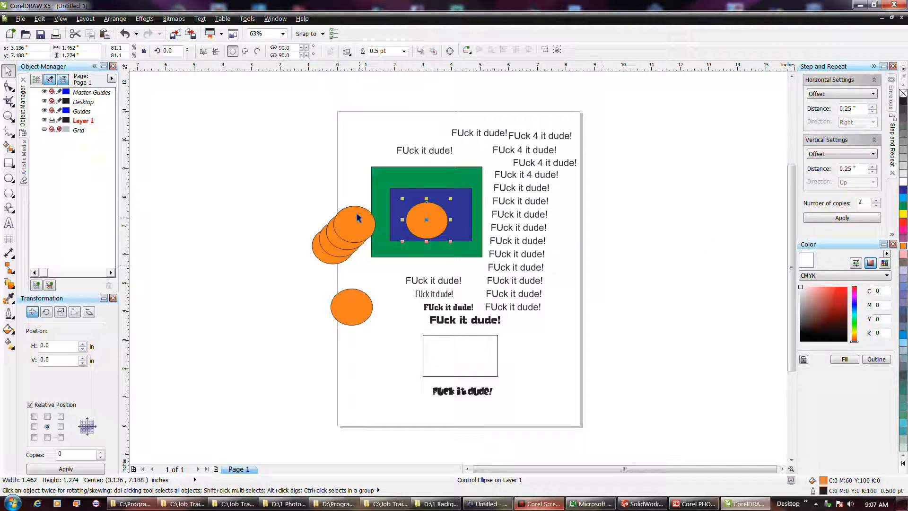
pyautogui.click(330, 205)
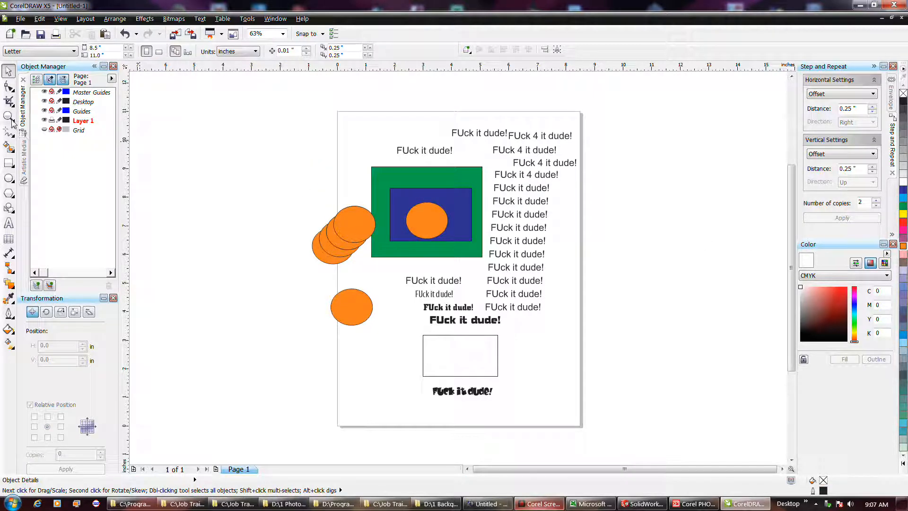
# Draw an ellipse about 2.15 × 1.21 in beside the empty rectangle, centred at about X 7.29 in, Y 1.94 in.
pyautogui.click(8, 177)
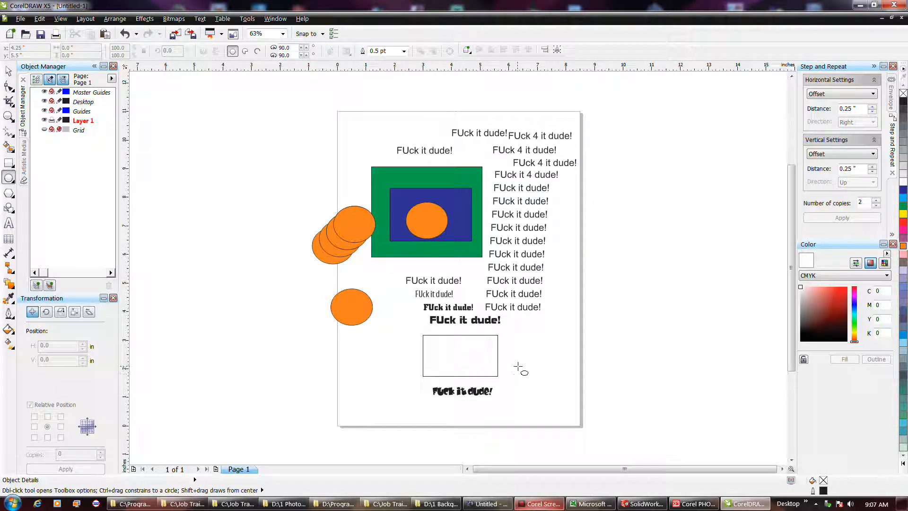
pyautogui.moveTo(514, 353); pyautogui.dragTo(561, 381)
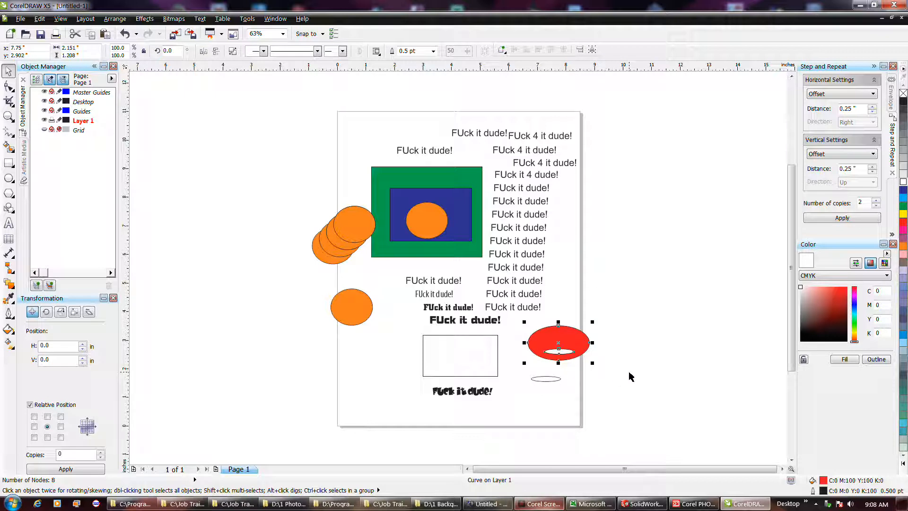
# Undo the move and the trim of the red ellipse.
pyautogui.hotkey('ctrl', 'z')
pyautogui.hotkey('ctrl', 'z')
pyautogui.hotkey('ctrl', 'z')
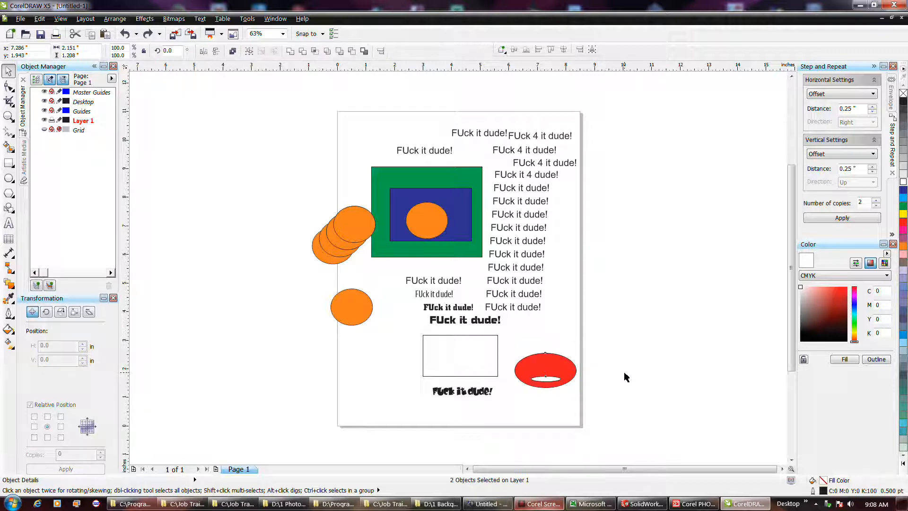
pyautogui.click(624, 376)
pyautogui.click(544, 369)
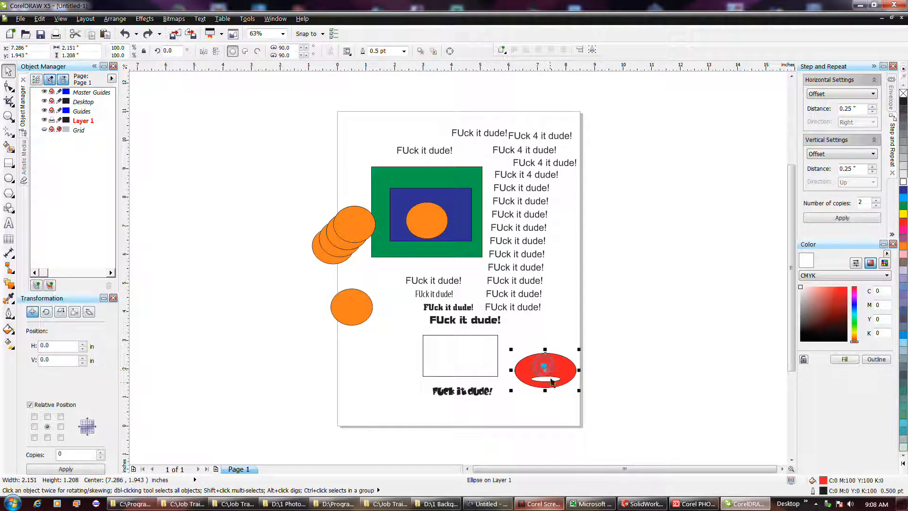
pyautogui.keyDown('shift'); pyautogui.click(550, 379); pyautogui.keyUp('shift')
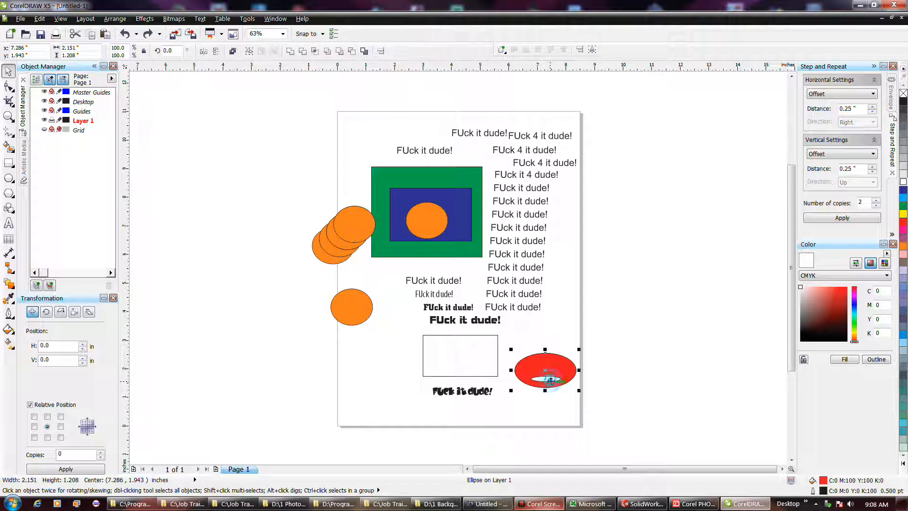
pyautogui.click(301, 52)
pyautogui.click(479, 276)
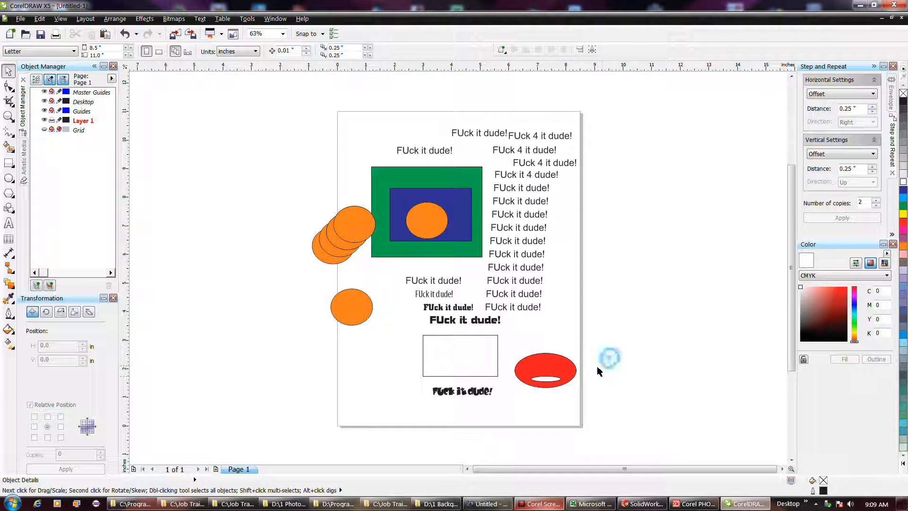
# Trim the red ellipse with the small ellipse and move the trimmed red shape to about X 8.00 in, Y 3.08 in.
pyautogui.click(550, 381)
pyautogui.keyDown('shift'); pyautogui.click(543, 370); pyautogui.keyUp('shift')
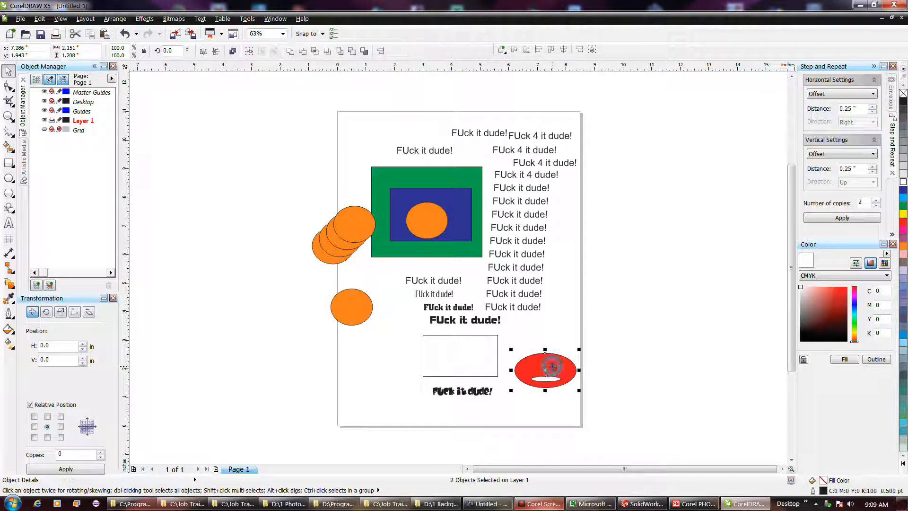
pyautogui.click(303, 51)
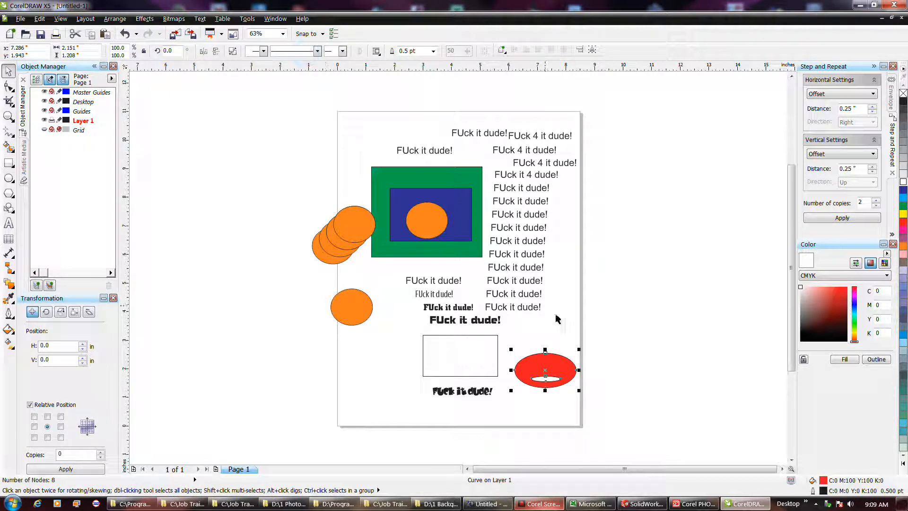
pyautogui.moveTo(546, 359); pyautogui.dragTo(566, 327)
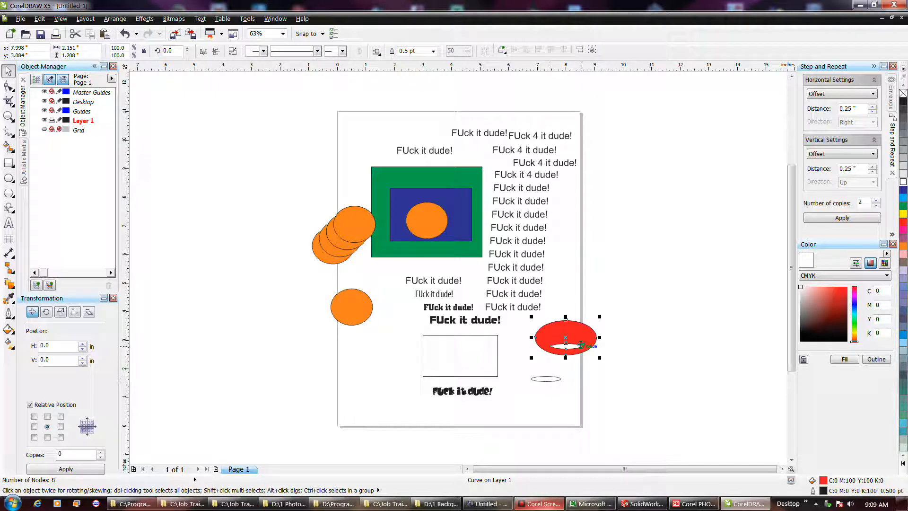
# Create a symbol named Symbol2 from the small green rectangle and the blue pentagon inside it, and deselect it.
pyautogui.hotkey('ctrl', 'v')
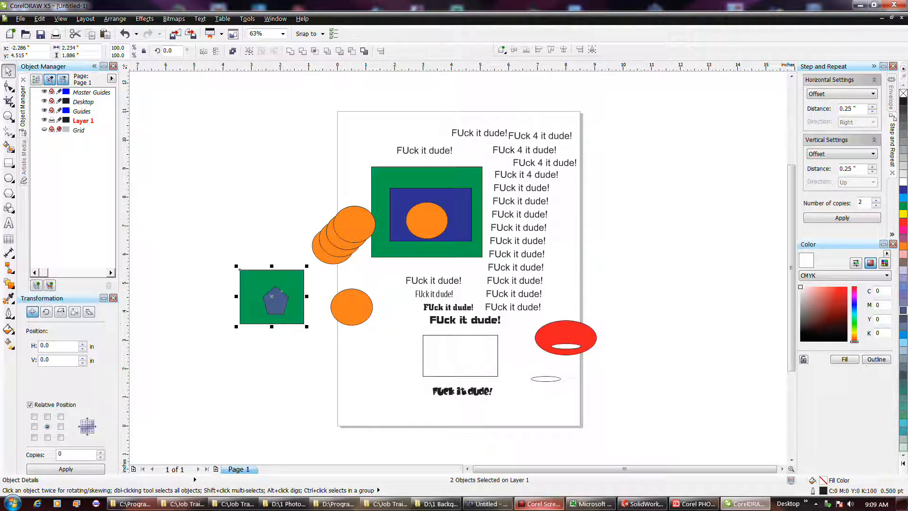
pyautogui.click(40, 18)
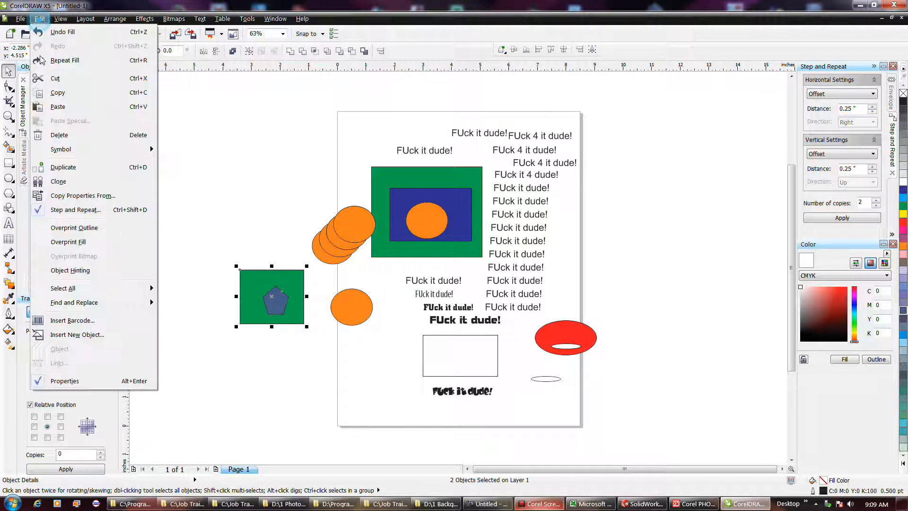
pyautogui.moveTo(68, 150)
pyautogui.click(180, 149)
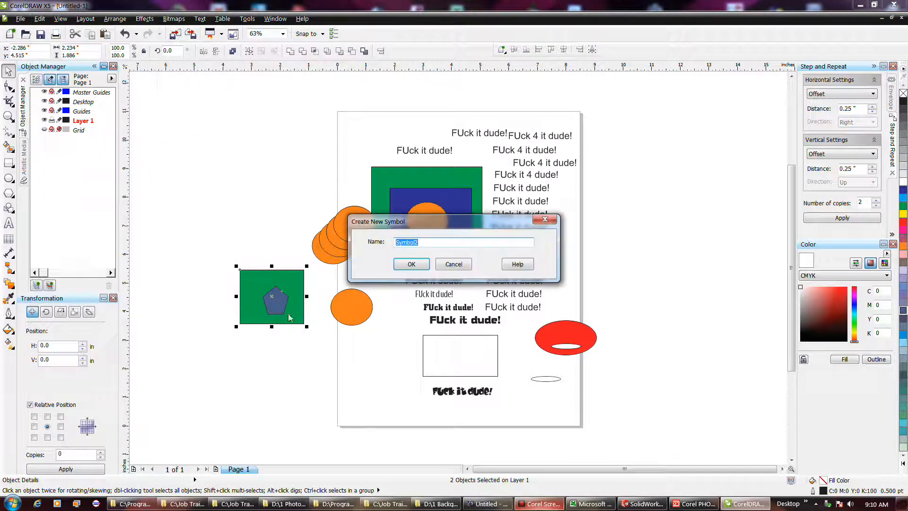
pyautogui.click(412, 264)
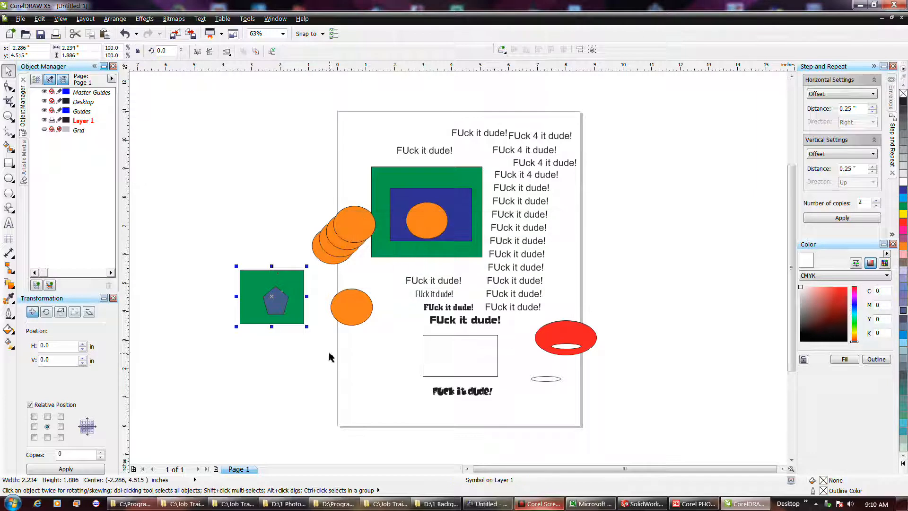
pyautogui.click(305, 267)
# Open the Symbol Manager to access the document's local symbols.
pyautogui.click(40, 19)
pyautogui.moveTo(60, 150)
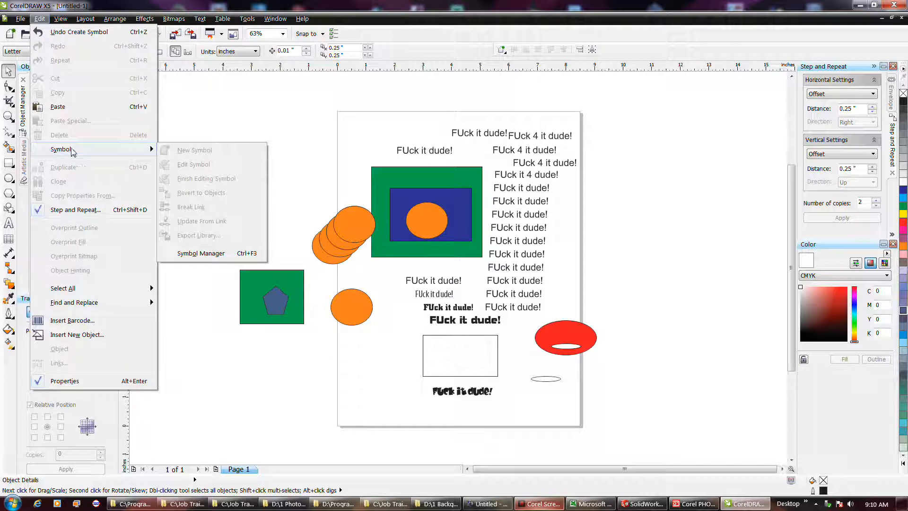
pyautogui.click(208, 136)
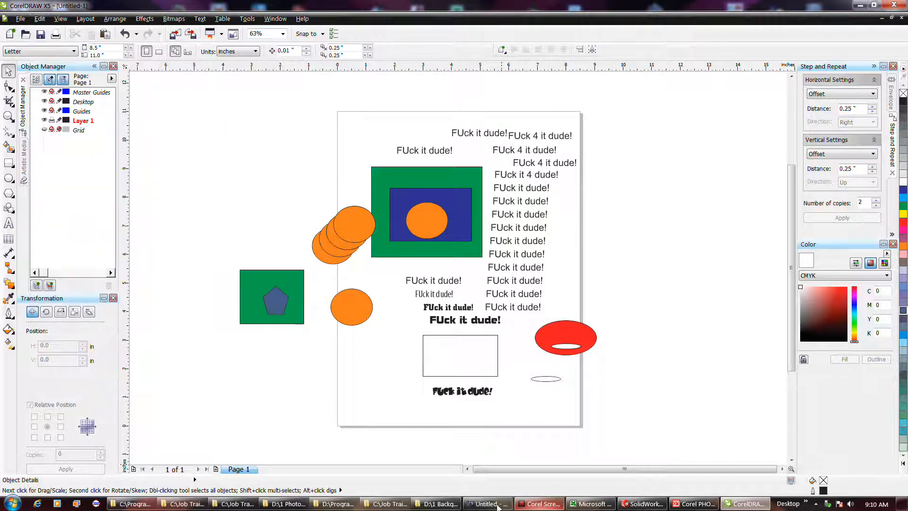
pyautogui.click(532, 502)
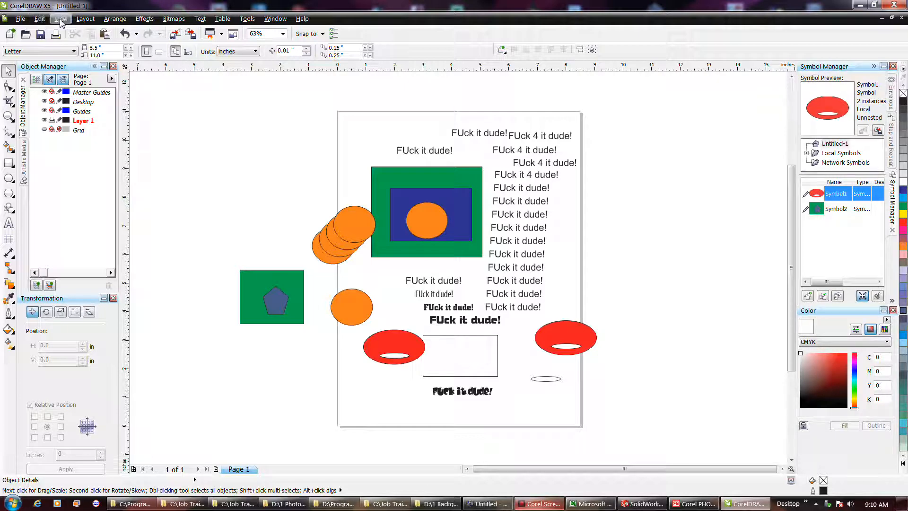
# Insert another instance of Symbol2 and move it above the overlapping orange circles, centred at about X -0.72 in, Y 8.87 in.
pyautogui.click(835, 211)
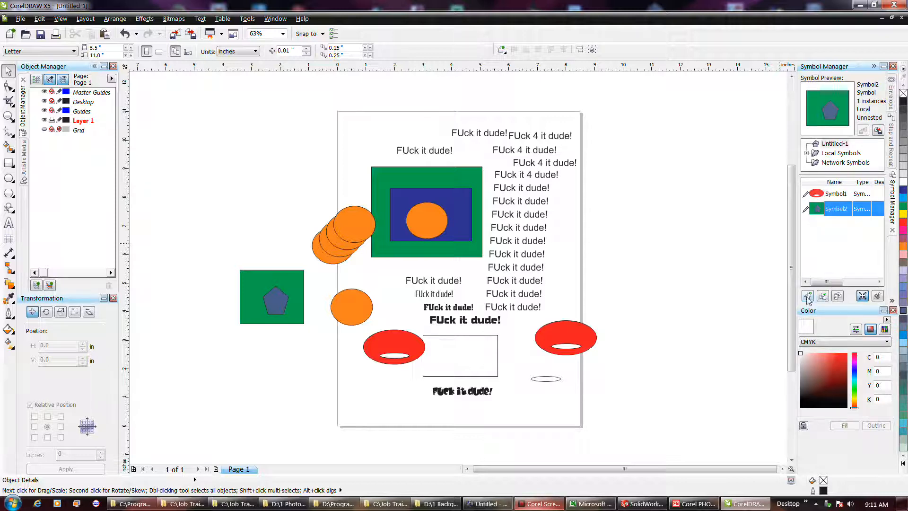
pyautogui.click(823, 298)
pyautogui.moveTo(461, 279); pyautogui.dragTo(318, 183)
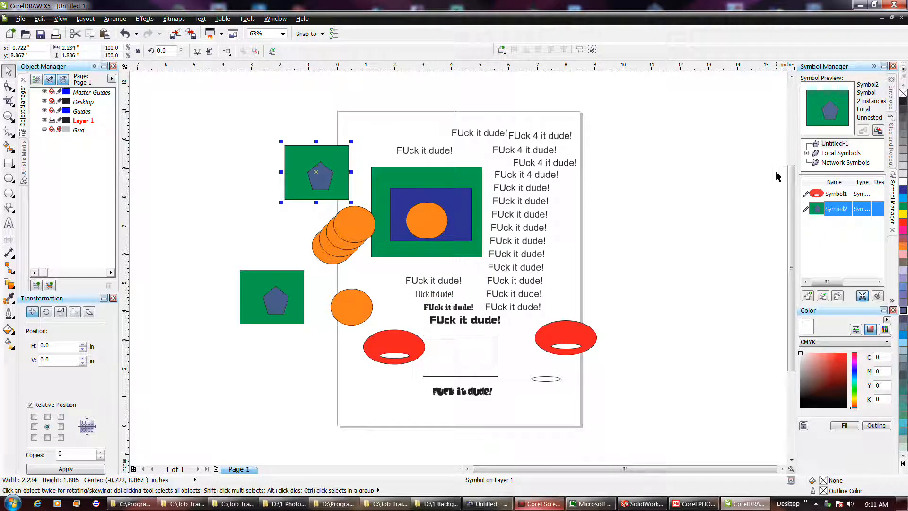